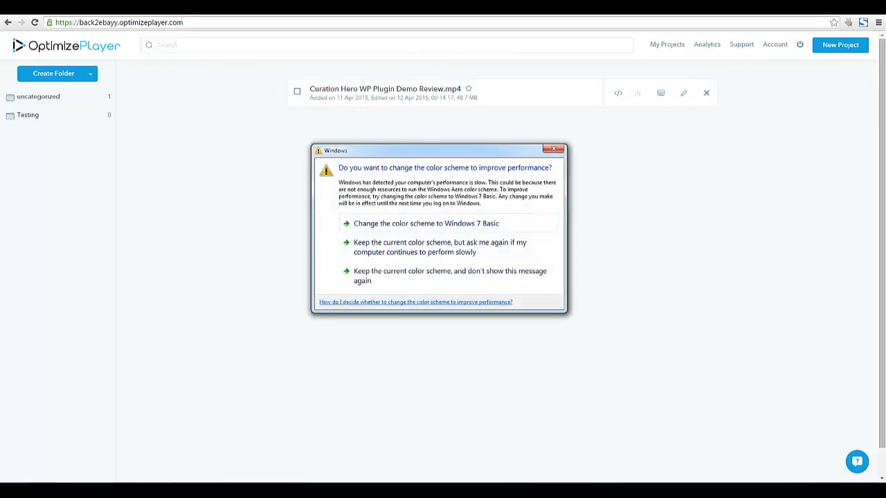
Dismiss the colour prompt and start a new project, previewing YouTube, Amazon and RackSpace sources before browsing for a file
left_click(558, 150)
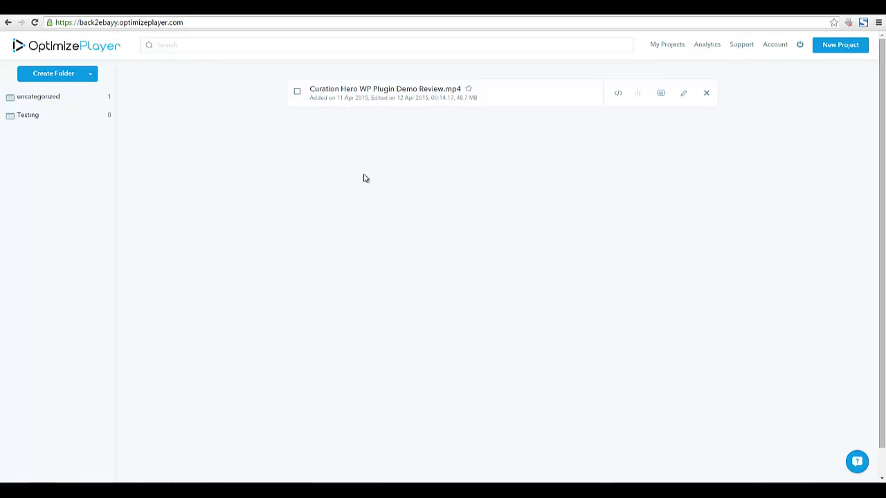
left_click(850, 54)
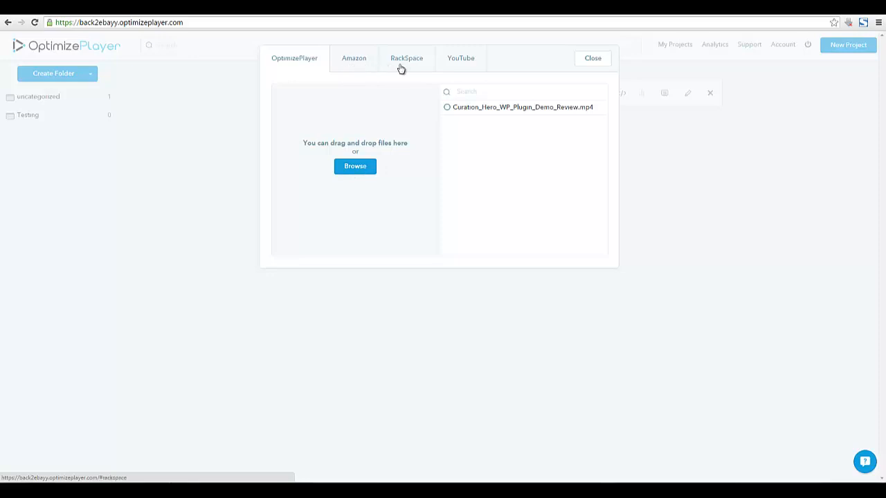
left_click(451, 65)
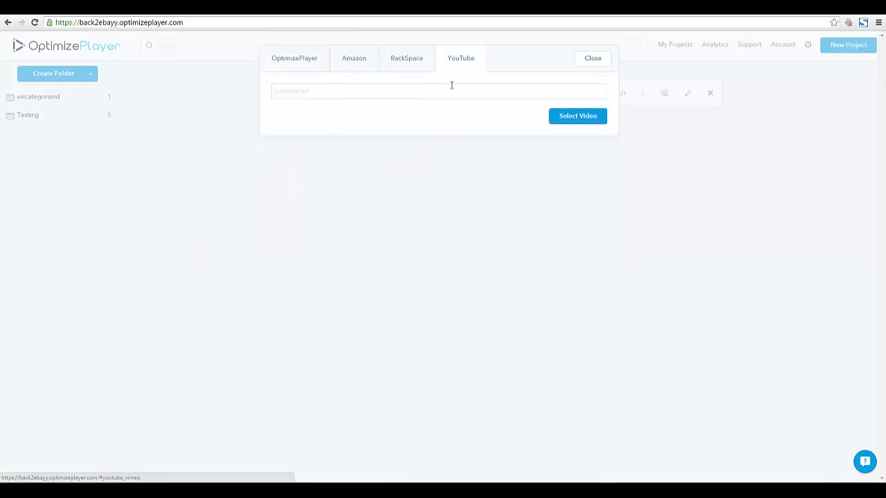
left_click(329, 91)
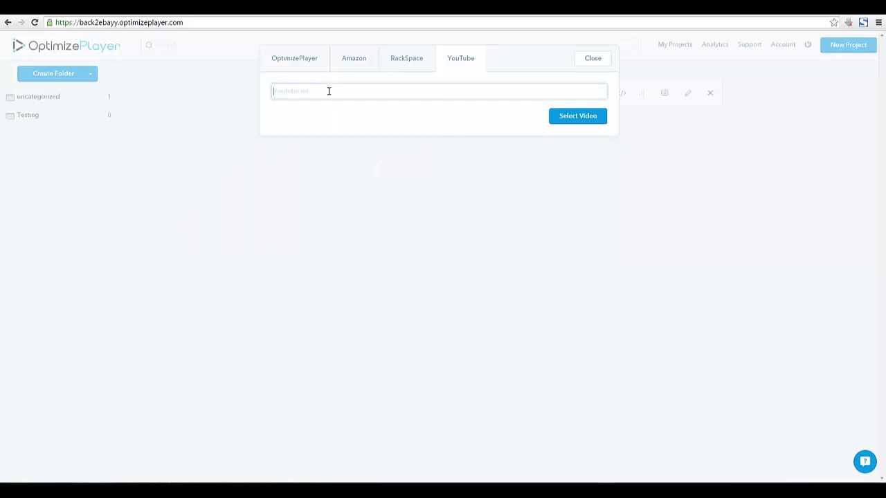
left_click(354, 65)
left_click(407, 67)
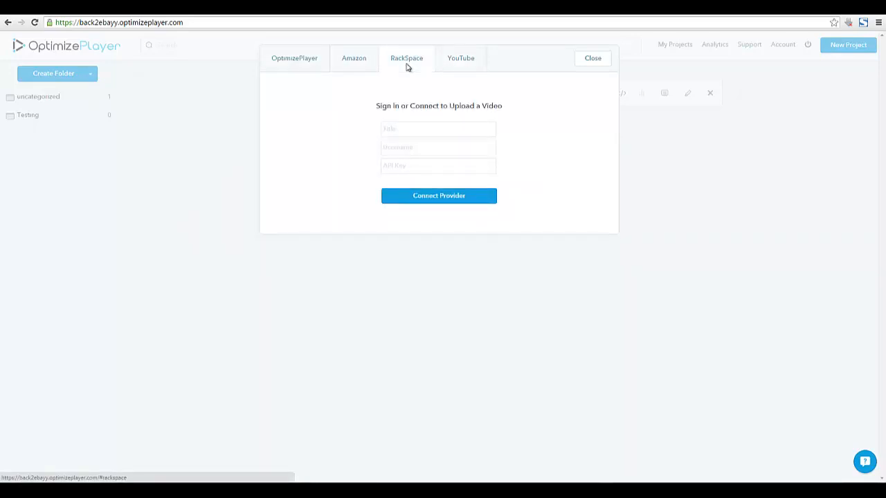
left_click(297, 62)
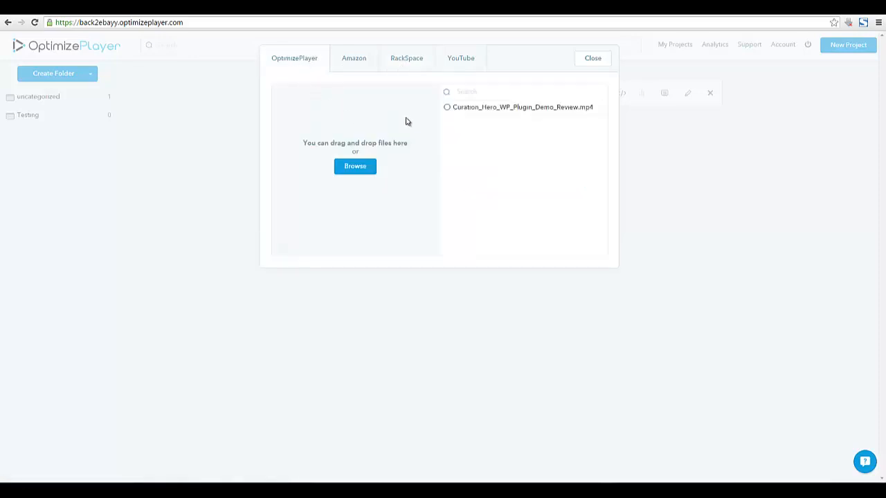
left_click(368, 166)
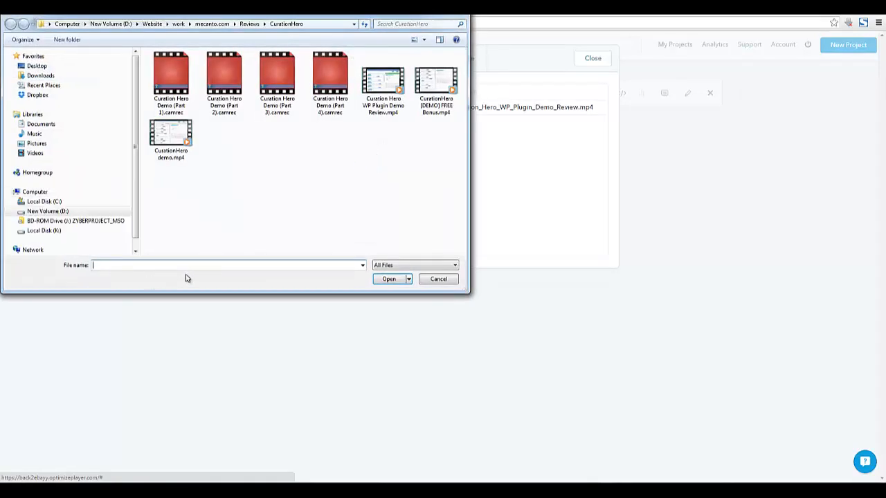
Go to the pasted EWV Lead Generator folder and upload 9b621259_0.mp4
right_click(199, 268)
left_click(249, 308)
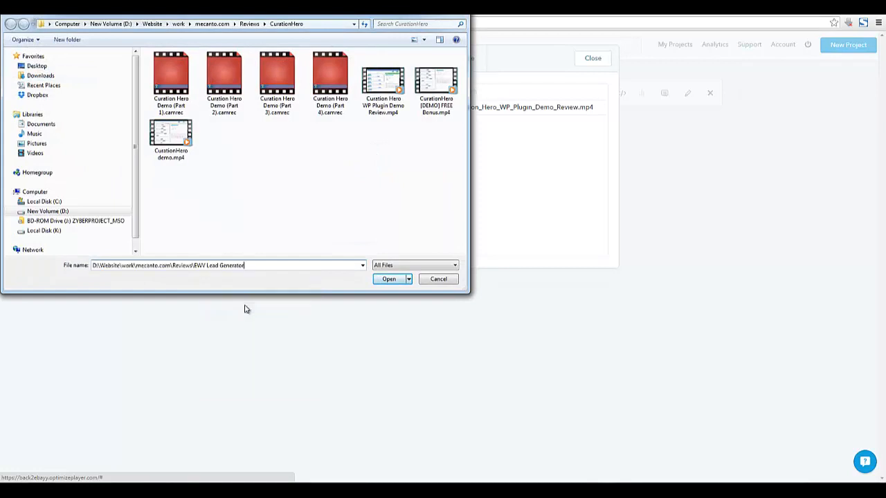
key("Return")
left_click(161, 85)
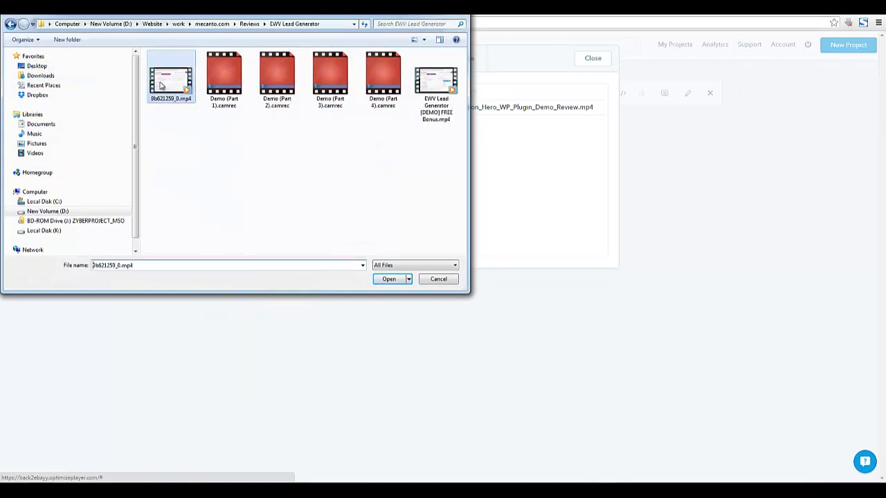
left_click(394, 279)
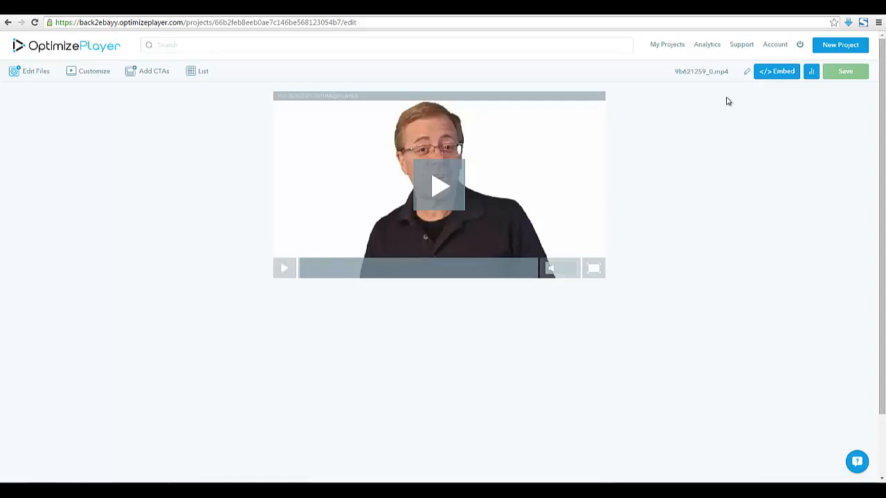
left_click(767, 74)
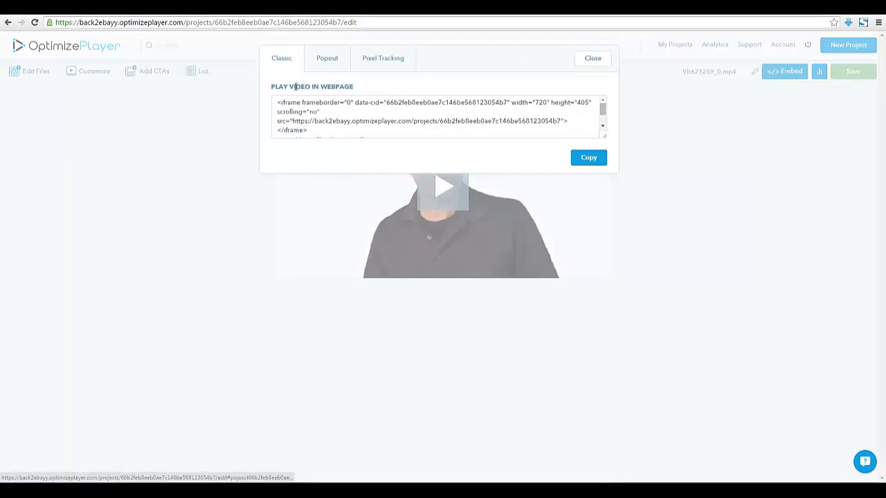
left_click_drag(289, 87, 369, 81)
left_click(341, 67)
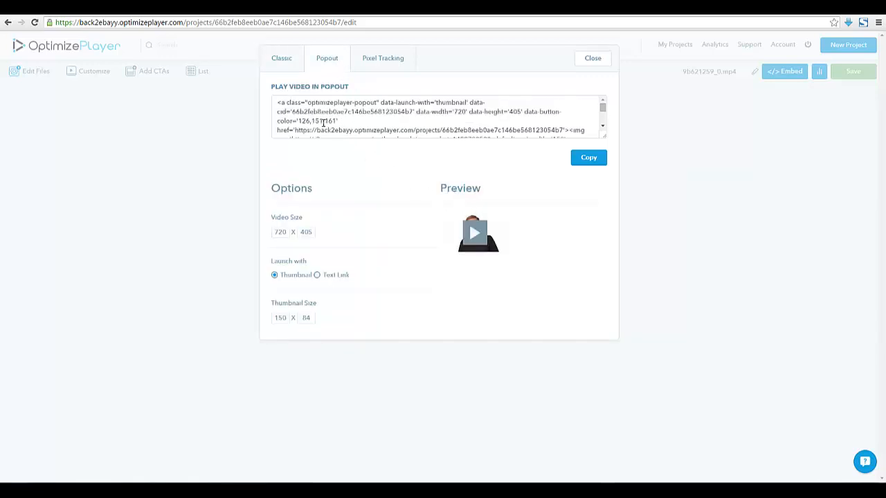
left_click_drag(604, 136, 597, 220)
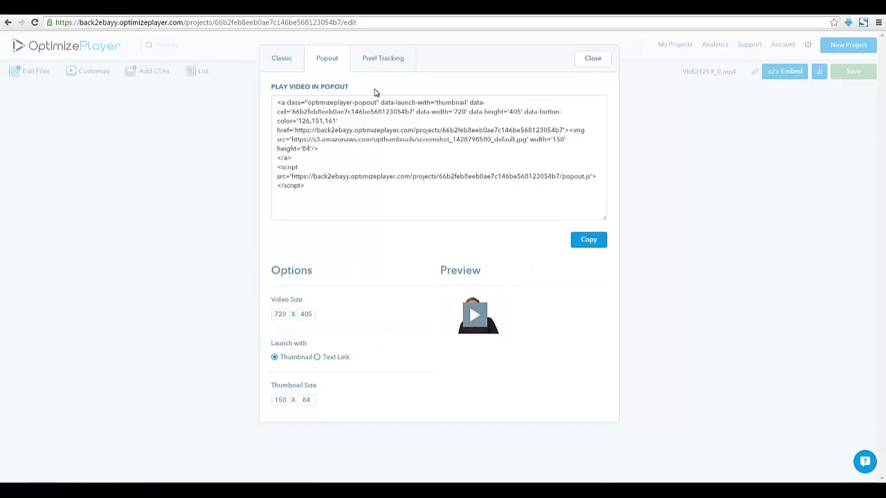
left_click(285, 62)
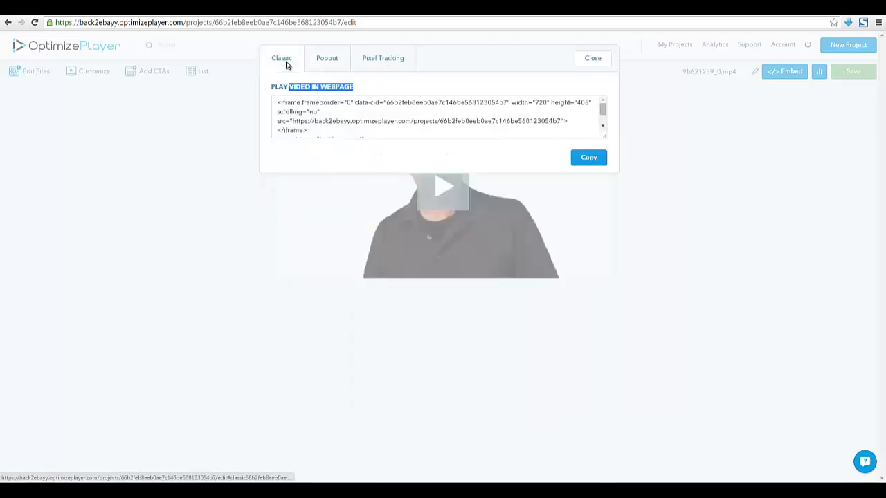
left_click(595, 61)
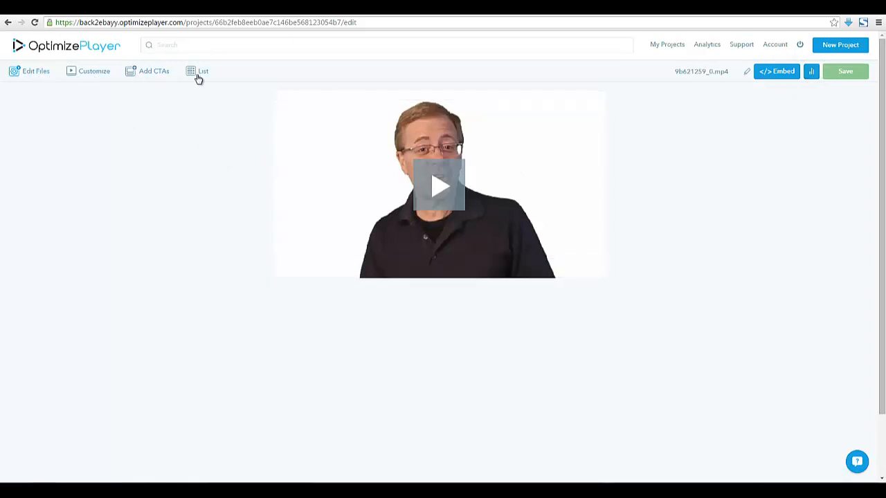
Expand the Visual Media Controls and turn off Embed Code
left_click(85, 76)
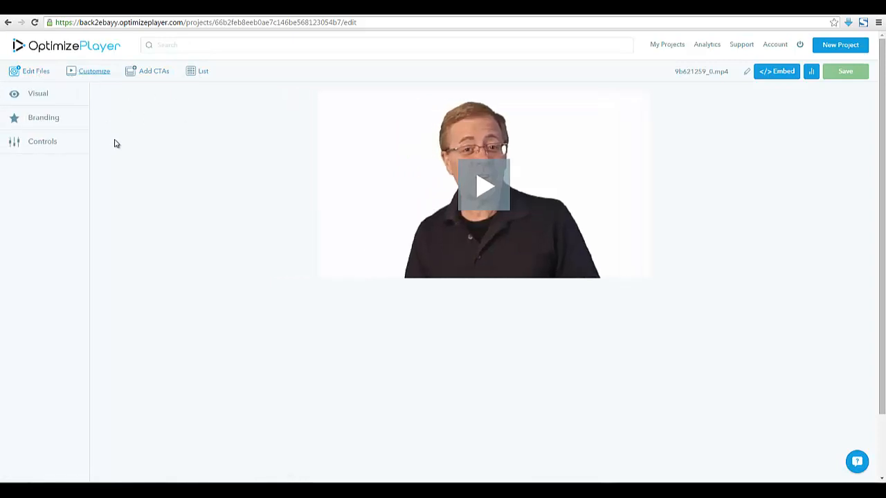
left_click(40, 95)
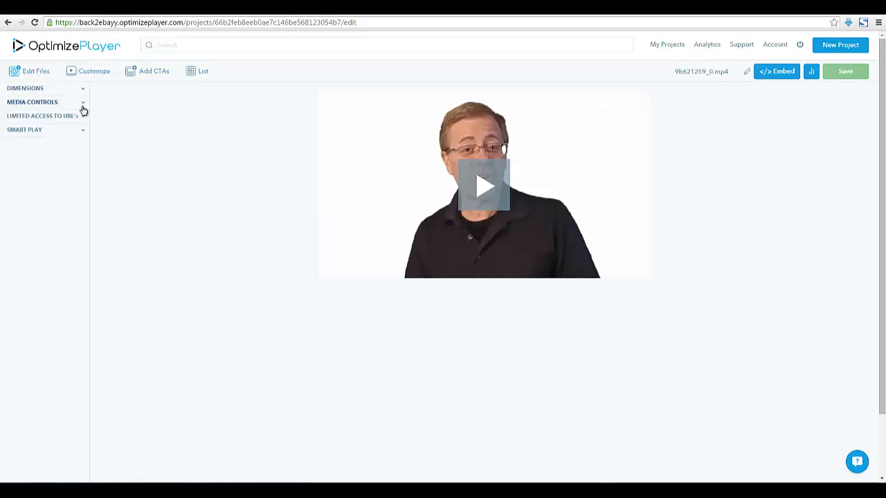
left_click(72, 105)
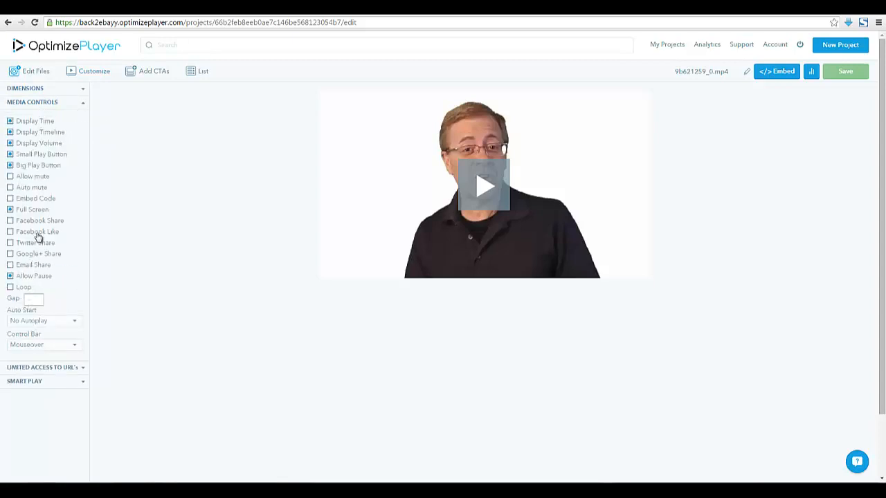
mouse_move(482, 269)
left_click(10, 232)
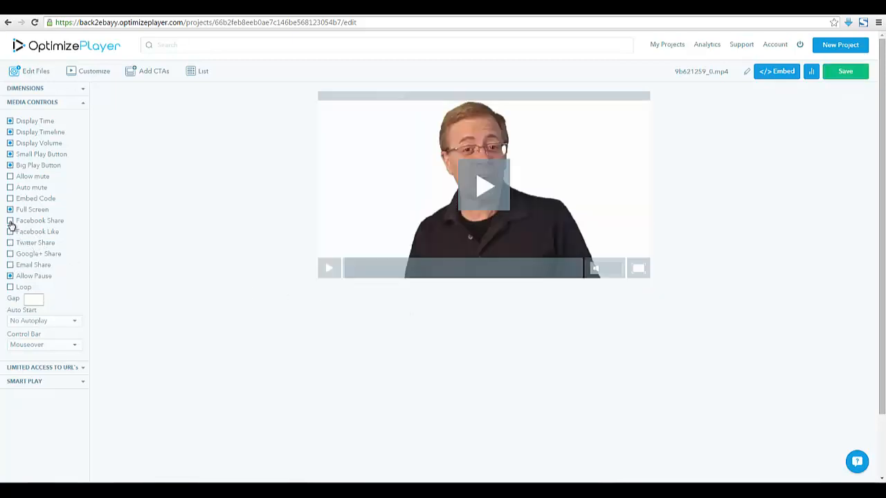
Add Facebook Share, Facebook Like, Tweet, Google+ and Email share buttons under the player
left_click(11, 221)
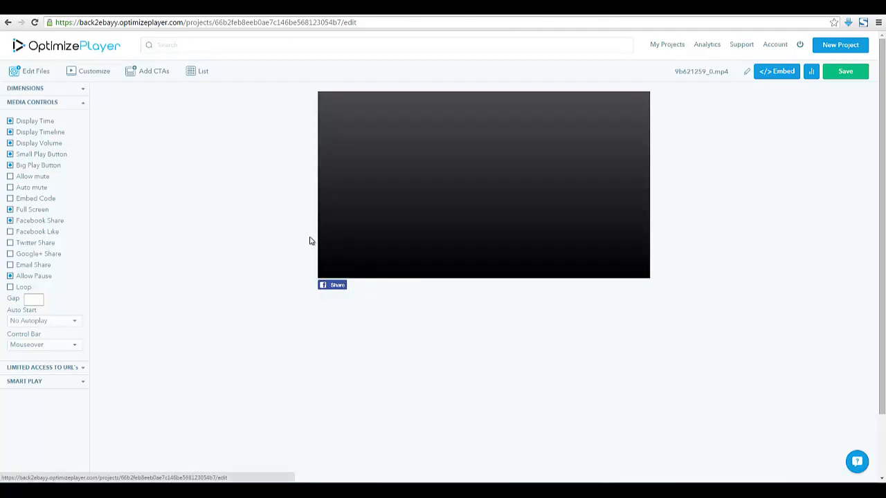
left_click(11, 232)
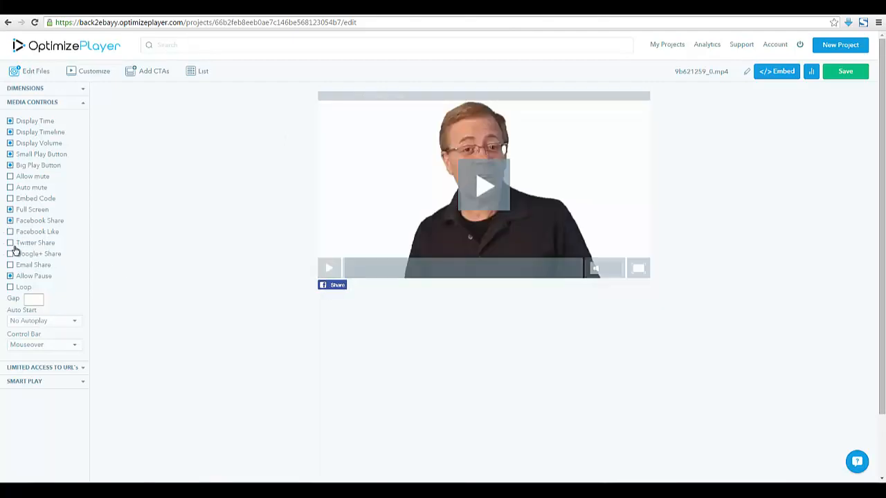
left_click(10, 243)
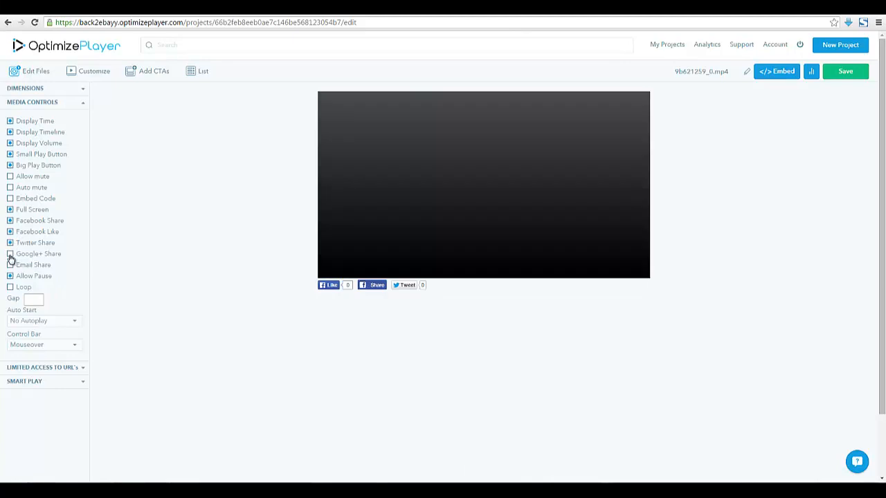
left_click(10, 254)
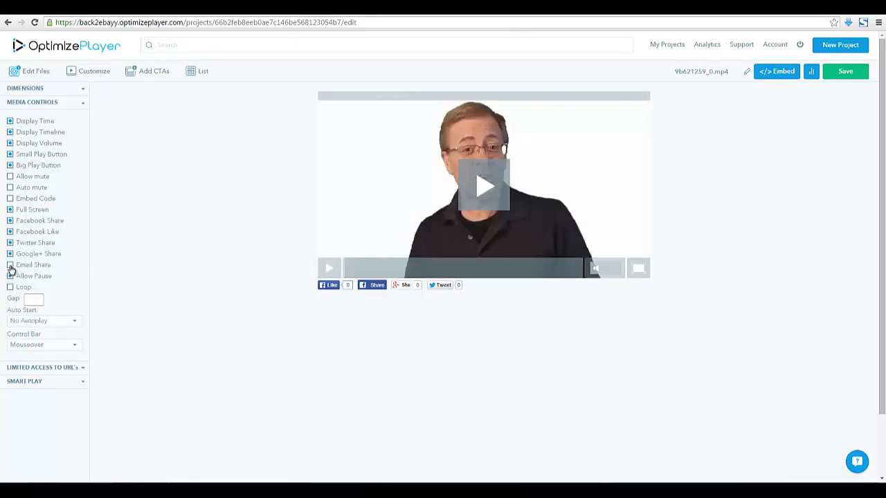
left_click(10, 266)
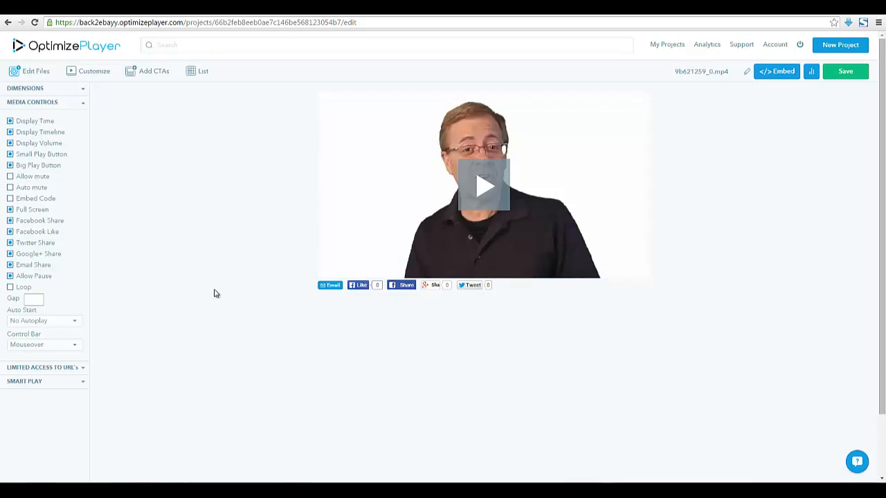
Turn off auto start and expand the Smart Play options
left_click(38, 323)
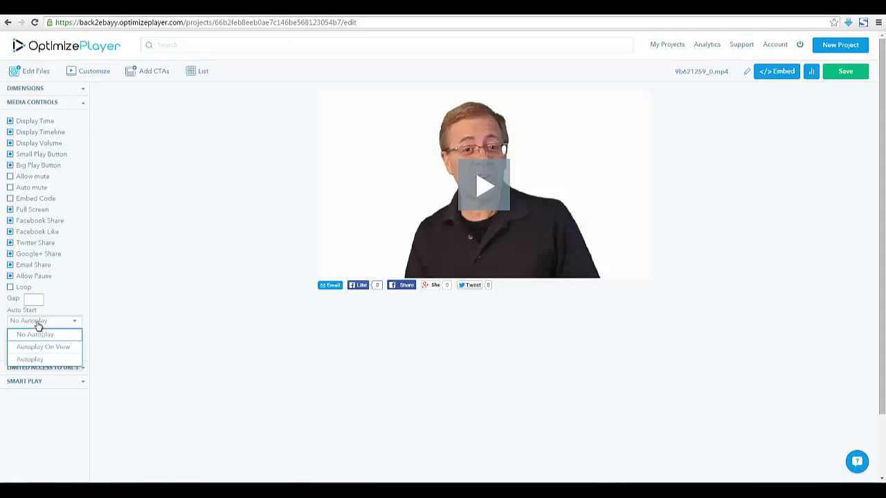
left_click(38, 329)
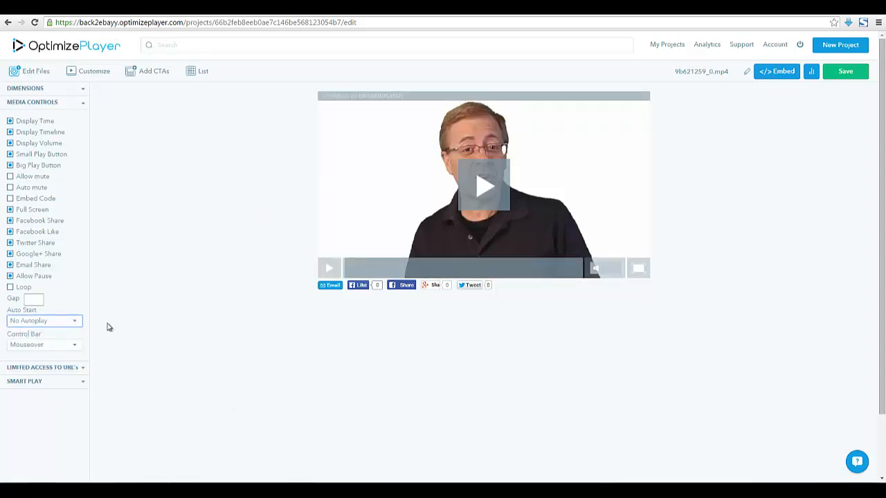
left_click(51, 382)
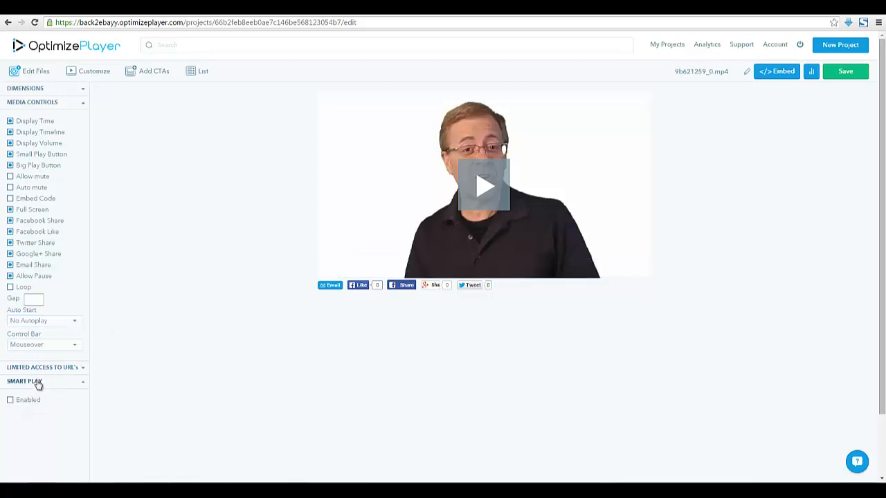
left_click(38, 382)
left_click(42, 382)
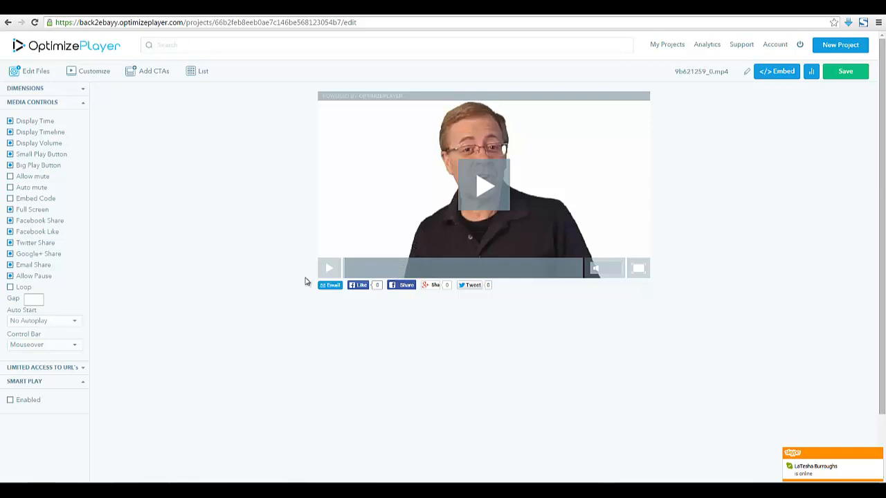
Check the URL restriction option, then show the Dimensions options with 720 x 405 set
left_click(82, 369)
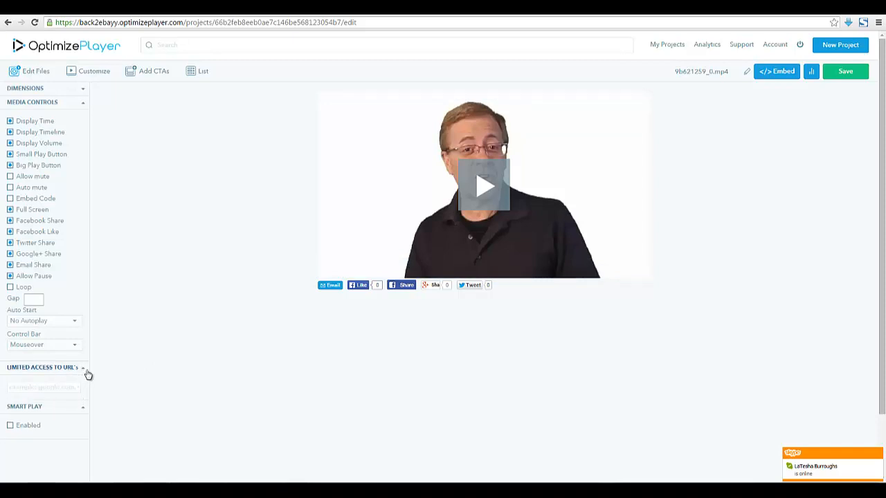
left_click(88, 371)
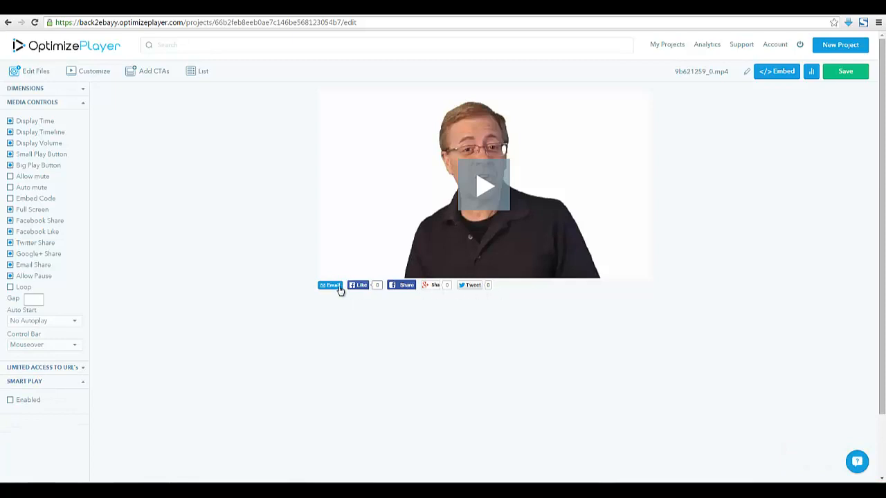
left_click(84, 90)
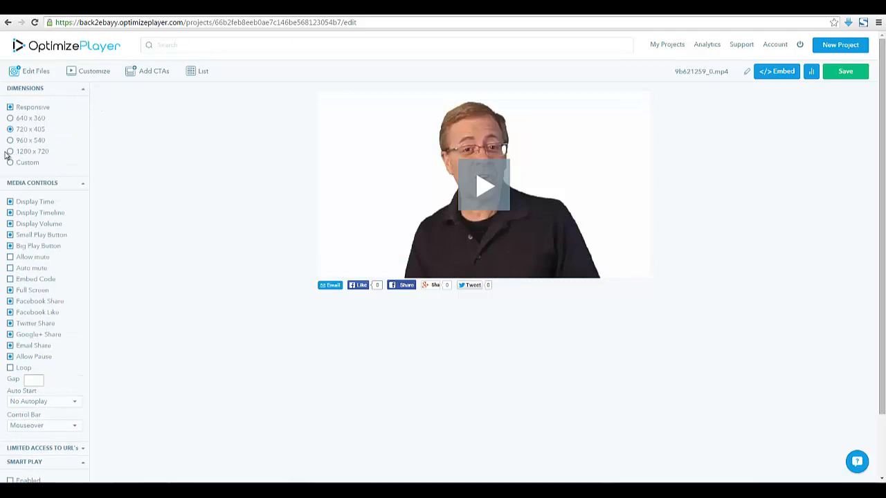
Set the player size to 640 x 360 and bring up the call-to-action type list
left_click(11, 119)
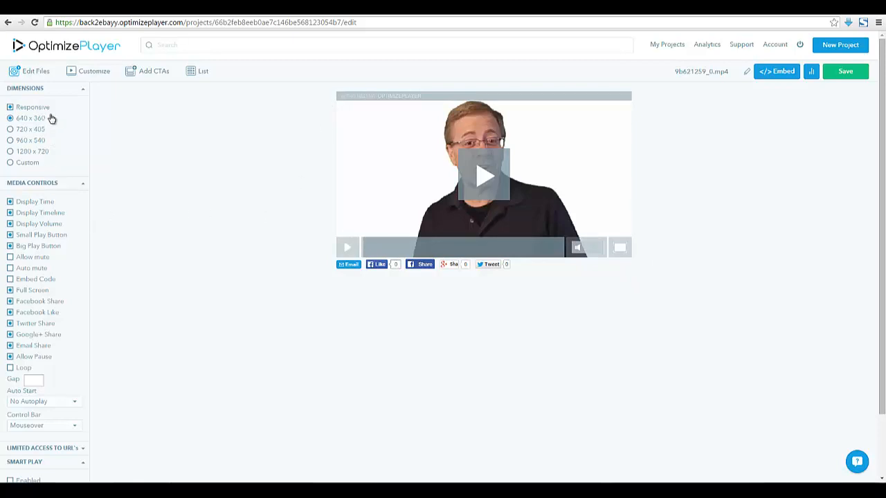
left_click(149, 72)
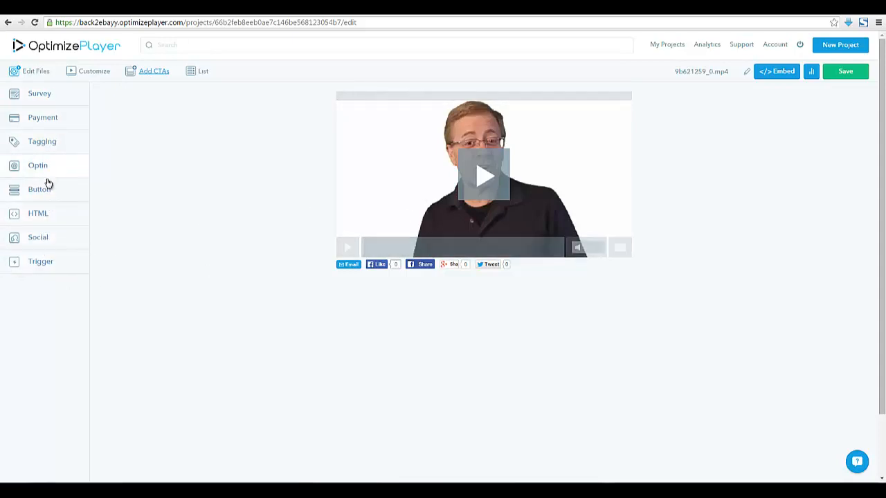
left_click(49, 98)
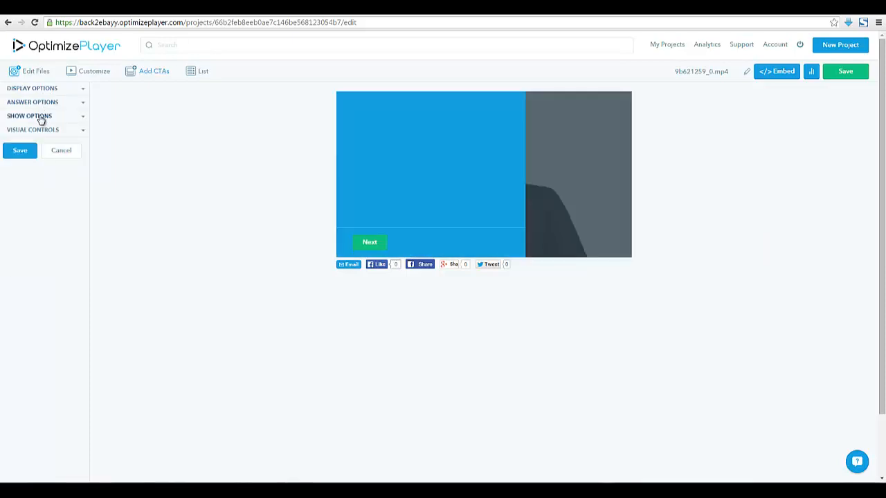
left_click(40, 117)
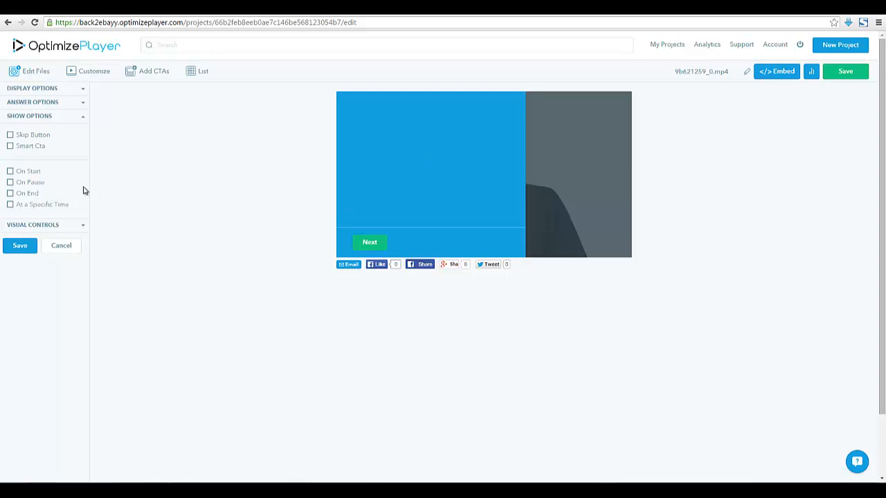
left_click(64, 244)
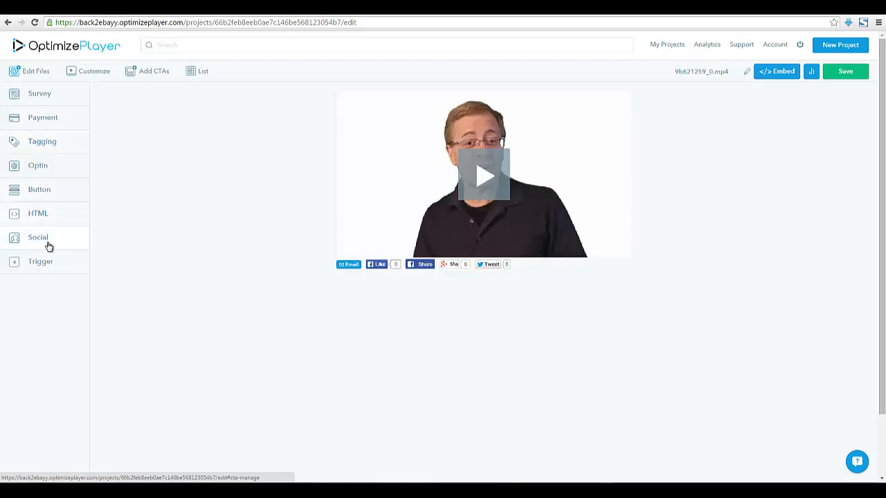
Start an email optin and keep its display option on 'On the video'
left_click(36, 169)
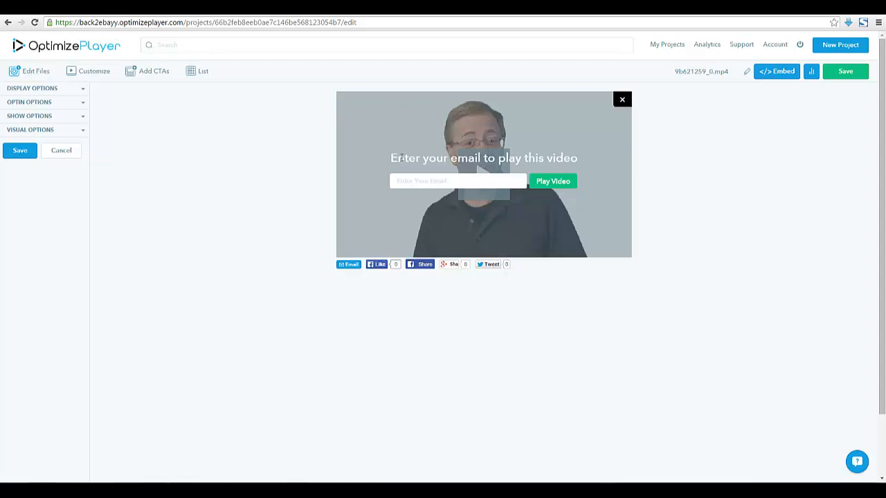
left_click(440, 46)
left_click(83, 92)
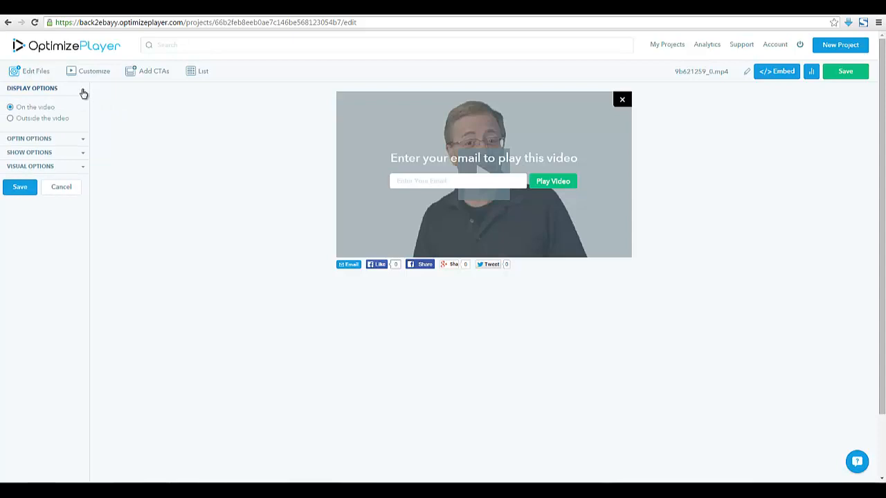
left_click(11, 120)
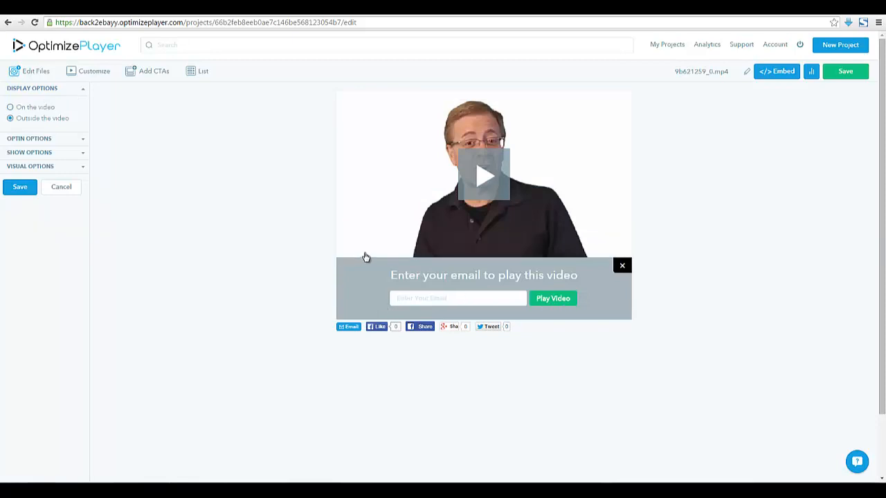
left_click(10, 108)
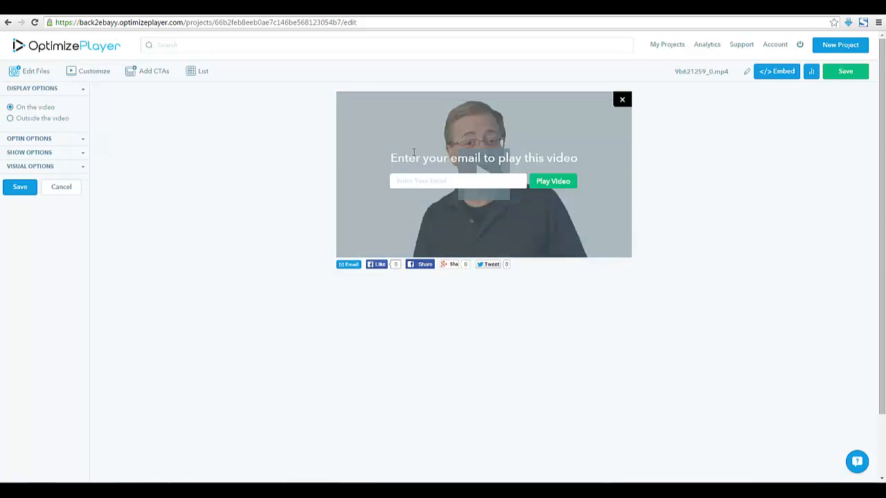
Set the optin's email provider to Aweber with the getmoney list
left_click(84, 143)
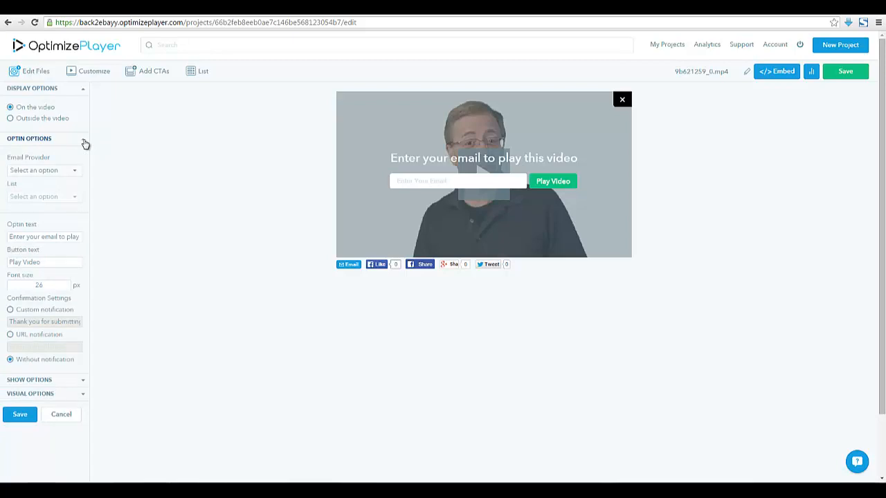
left_click(73, 170)
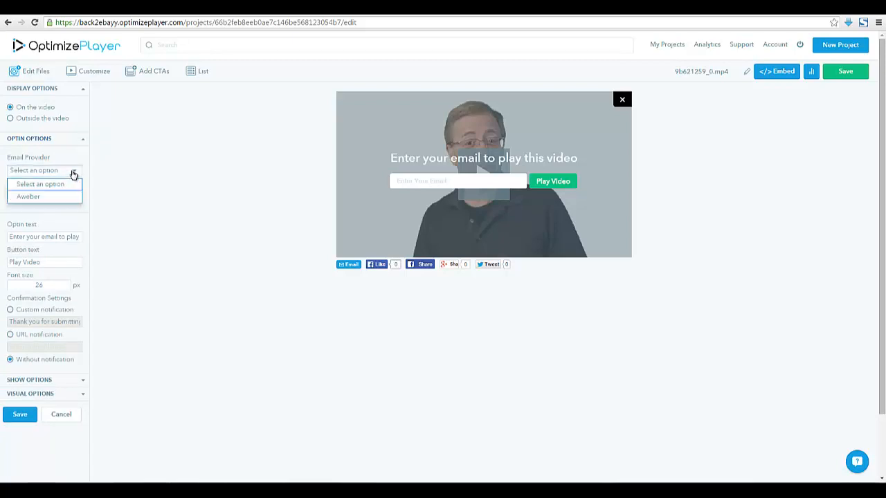
left_click(31, 198)
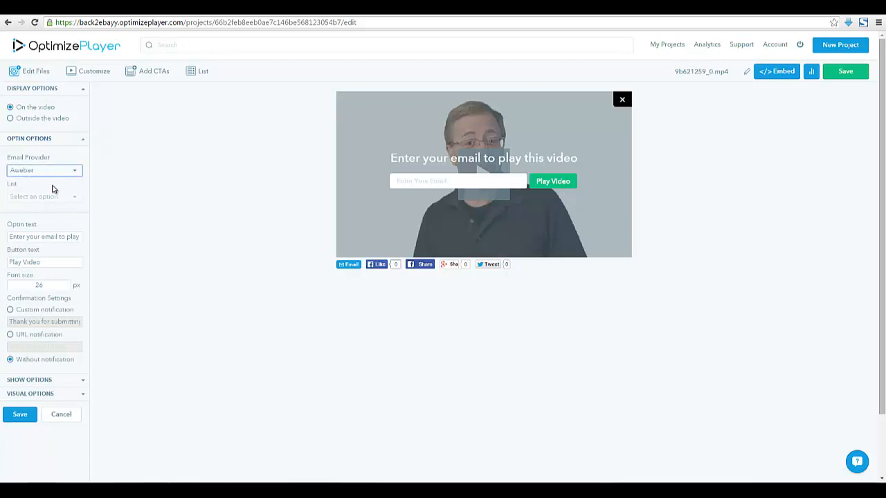
scroll(146, 193, "down", 1)
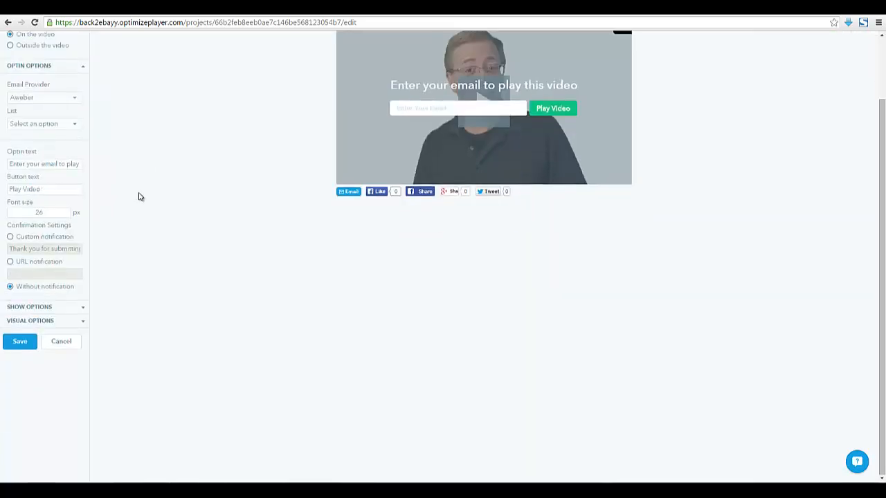
scroll(138, 196, "up", 1)
left_click(73, 171)
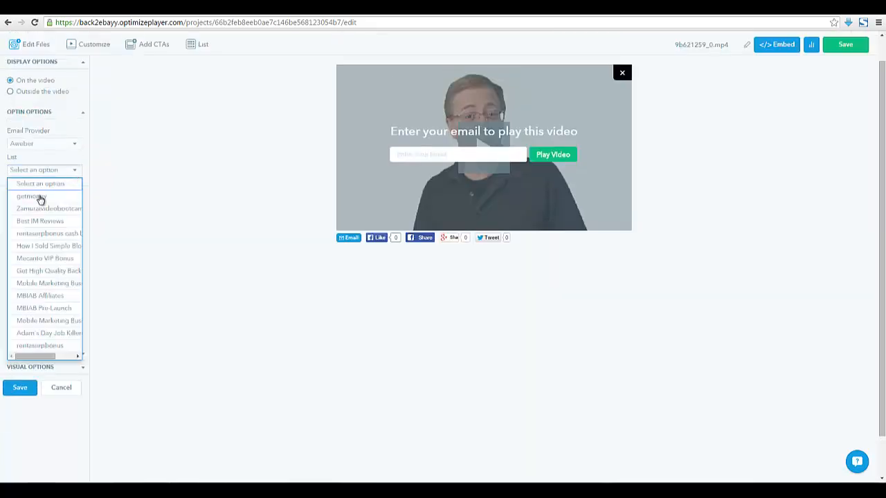
left_click(40, 198)
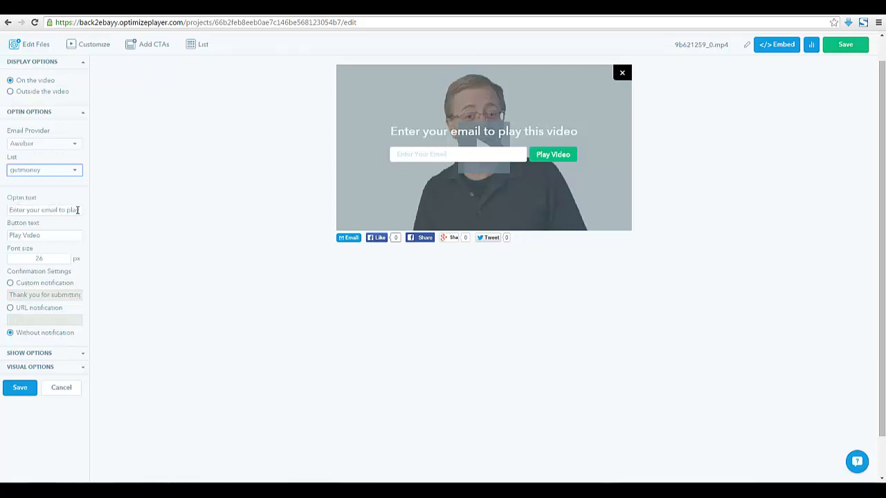
Change the headline to 'Enter your email for more tips' and the button text to 'Submit'
left_click_drag(78, 210, 5, 212)
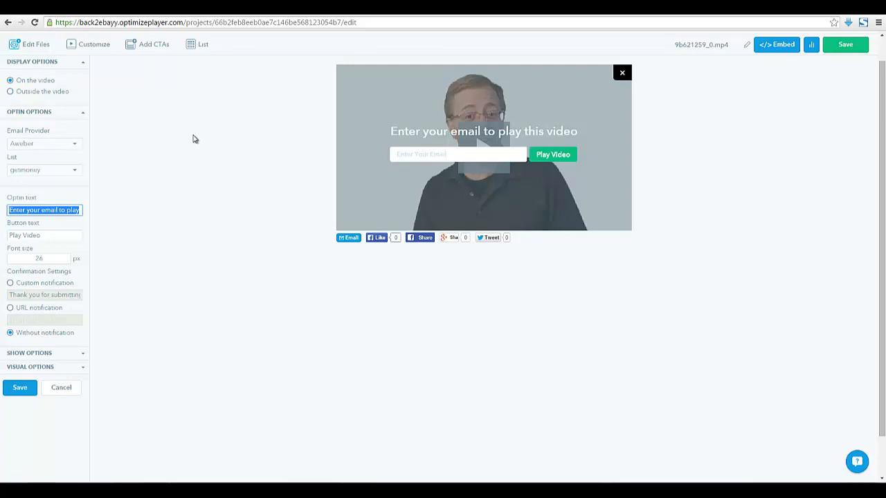
type("Enter your emai")
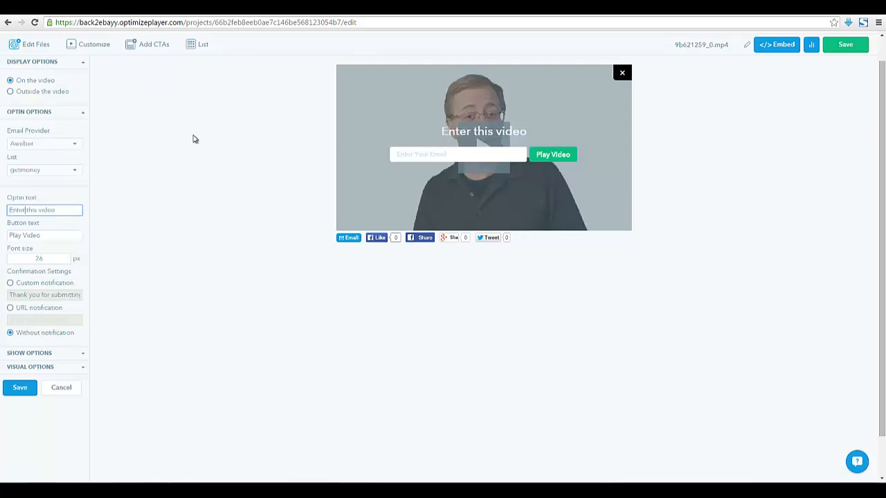
type("l for more")
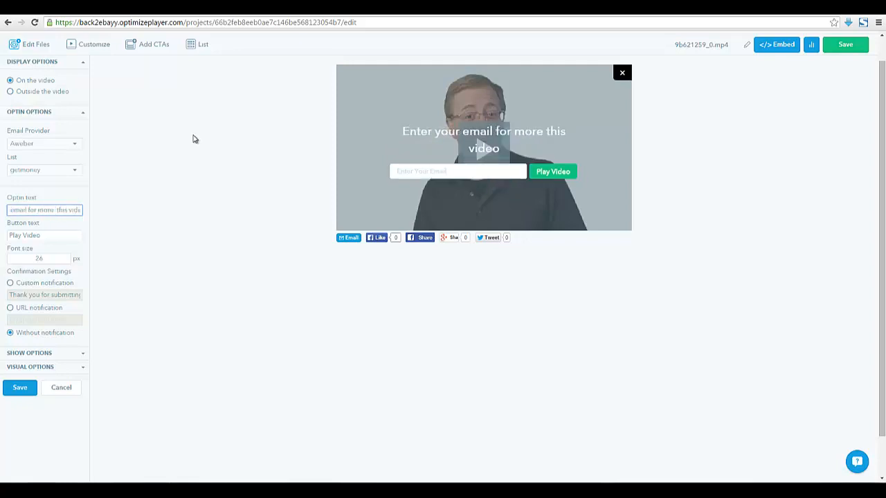
type(" tupos")
key("BackSpace")
key("BackSpace")
key("BackSpace")
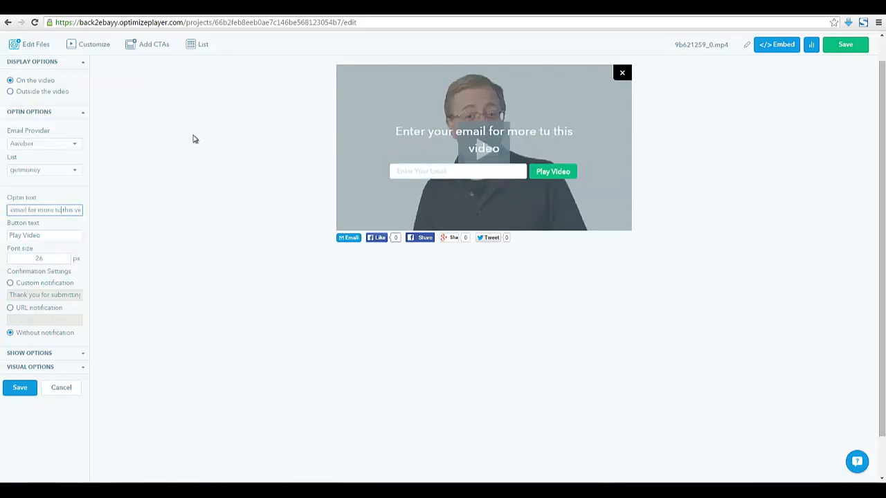
key("BackSpace")
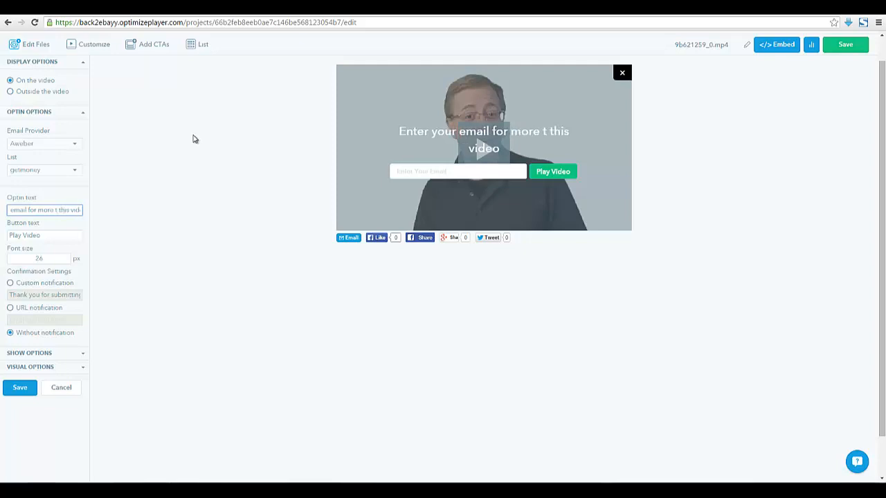
type("ips")
key("shift+End")
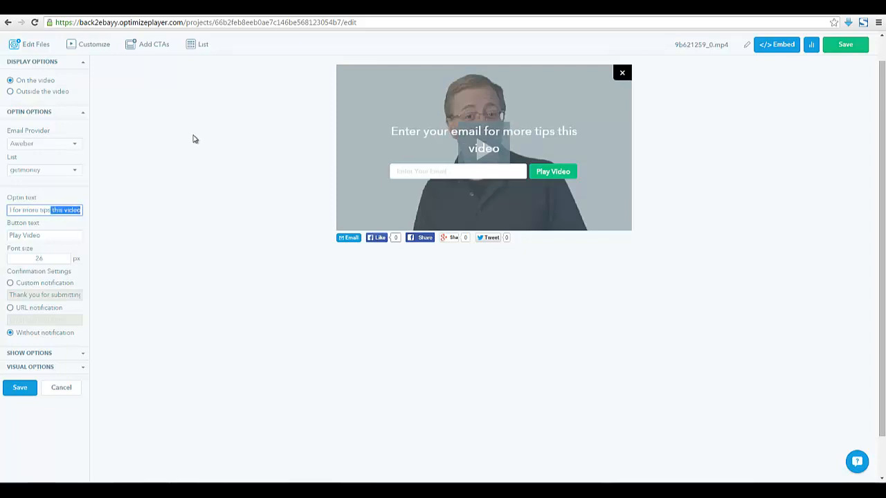
key("BackSpace")
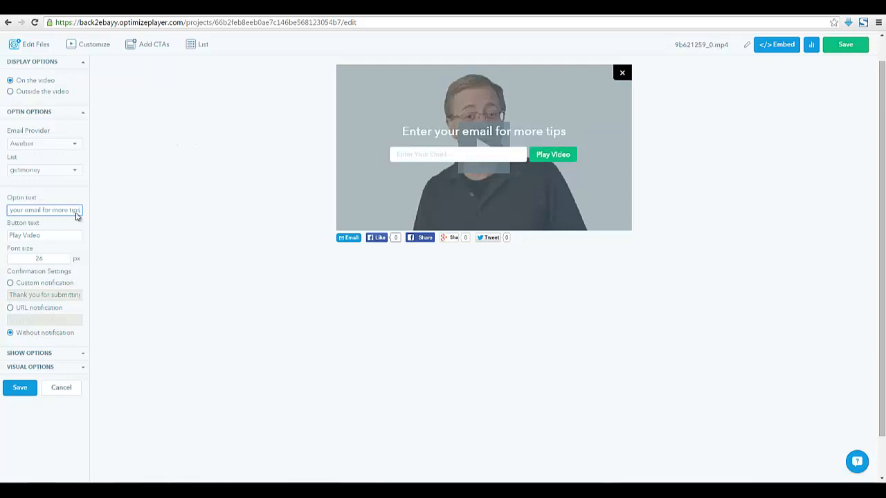
triple_click(56, 235)
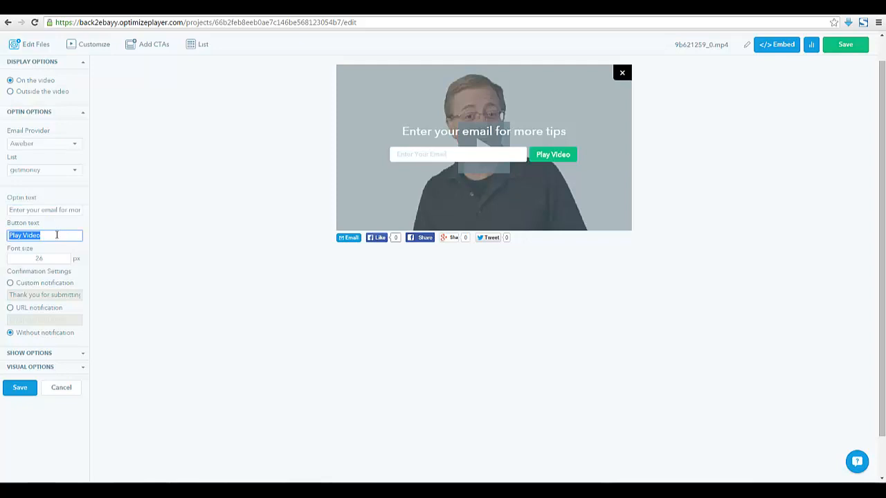
type("Submit")
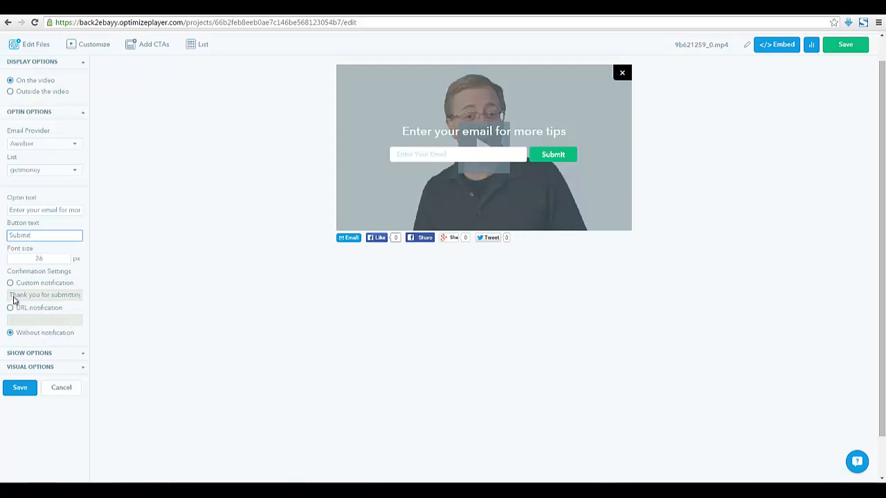
Enable a custom thank-you message shown after signup
left_click(9, 283)
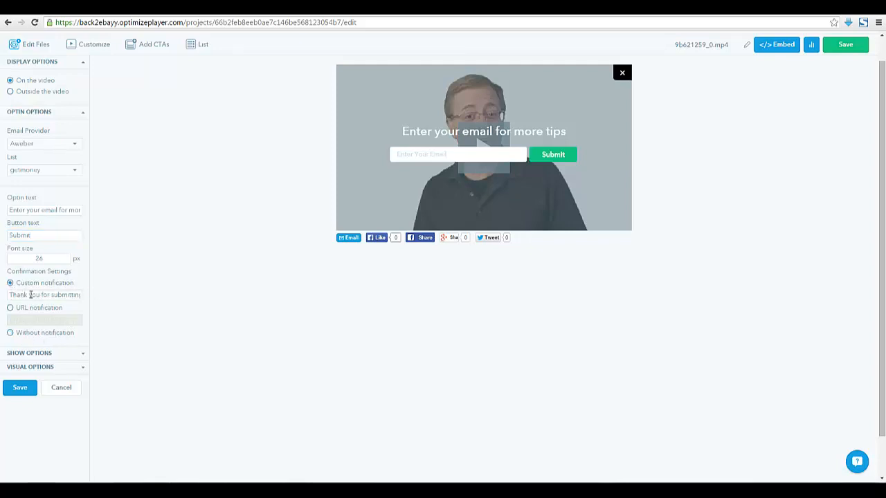
left_click_drag(26, 296, 99, 294)
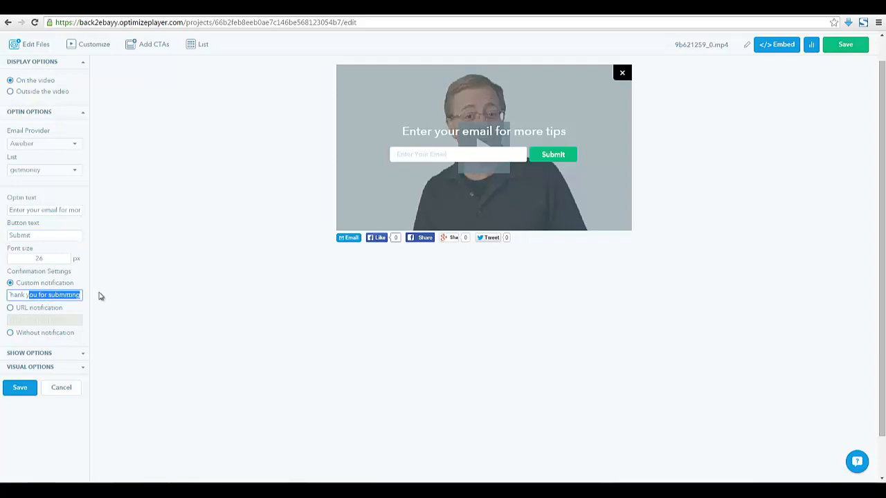
left_click(61, 296)
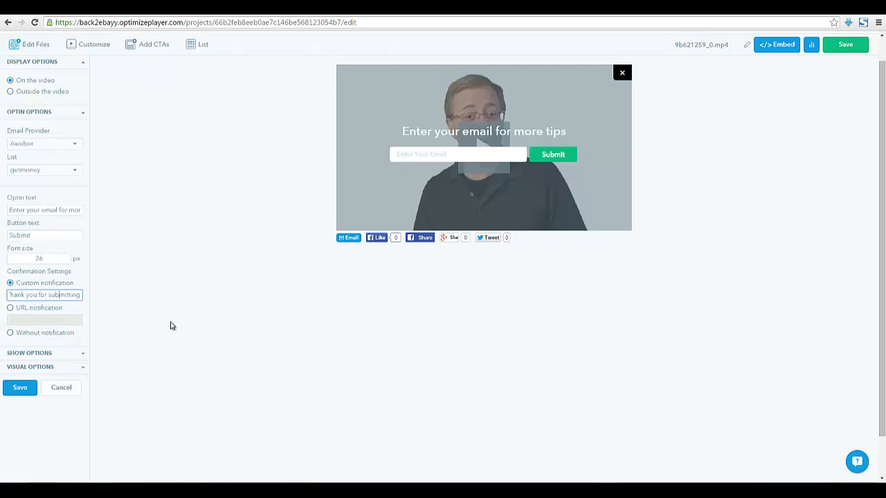
left_click(172, 326)
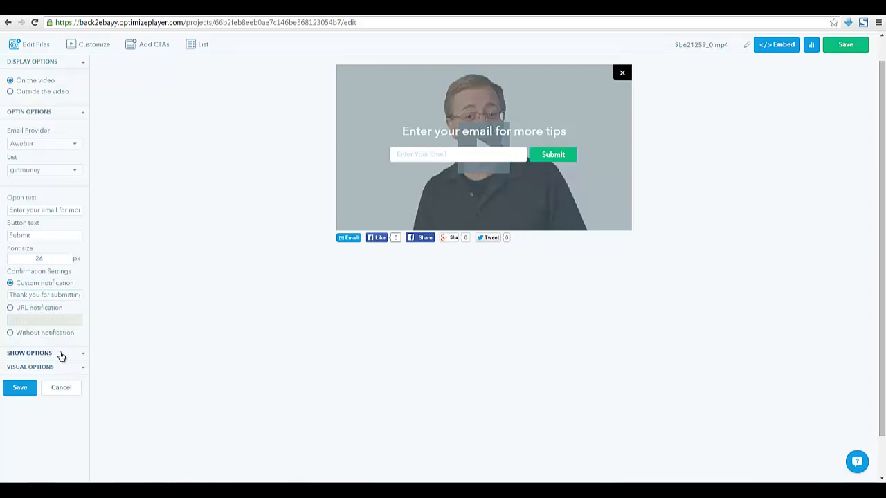
Under Show Options, tick both On End and On Pause for the opt-in
left_click(85, 356)
scroll(110, 358, "down", 1)
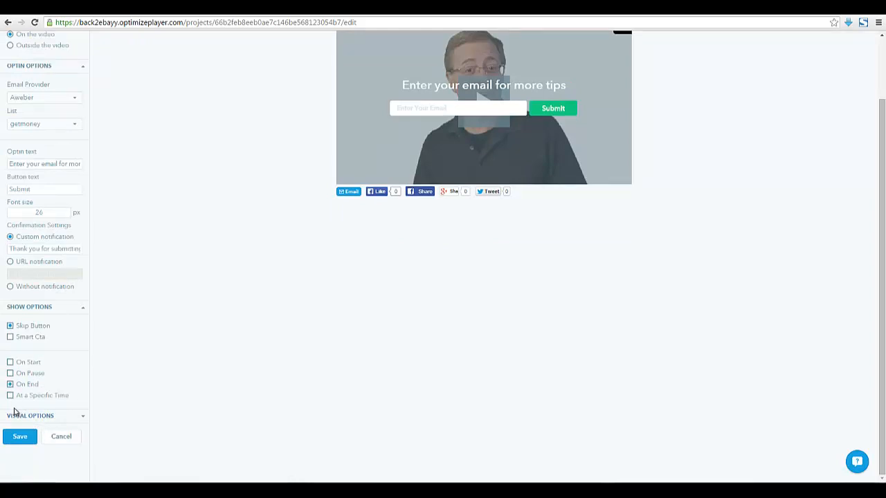
left_click(10, 373)
left_click(11, 373)
left_click(11, 384)
left_click(10, 374)
scroll(124, 362, "up", 2)
scroll(125, 367, "down", 1)
scroll(124, 368, "down", 1)
Expand the opt-in's Visual Options and scroll to the colour settings
left_click(81, 416)
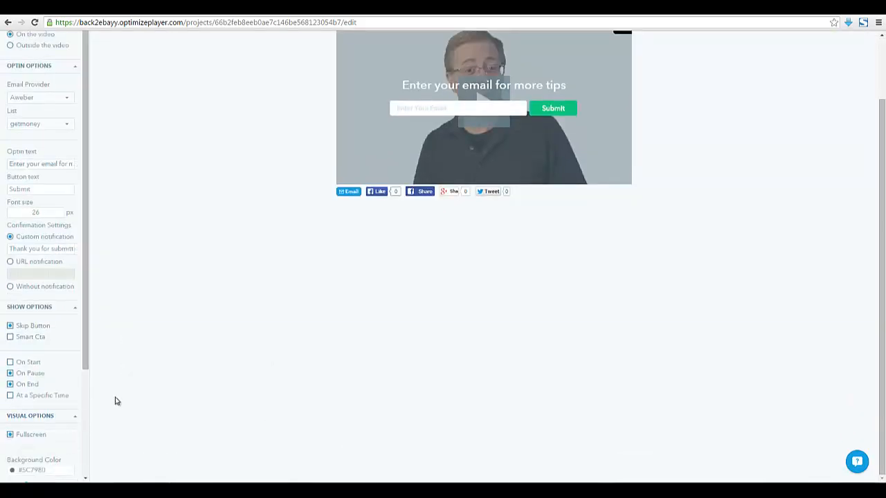
scroll(90, 374, "up", 2)
left_click_drag(85, 372, 86, 481)
scroll(132, 429, "down", 2)
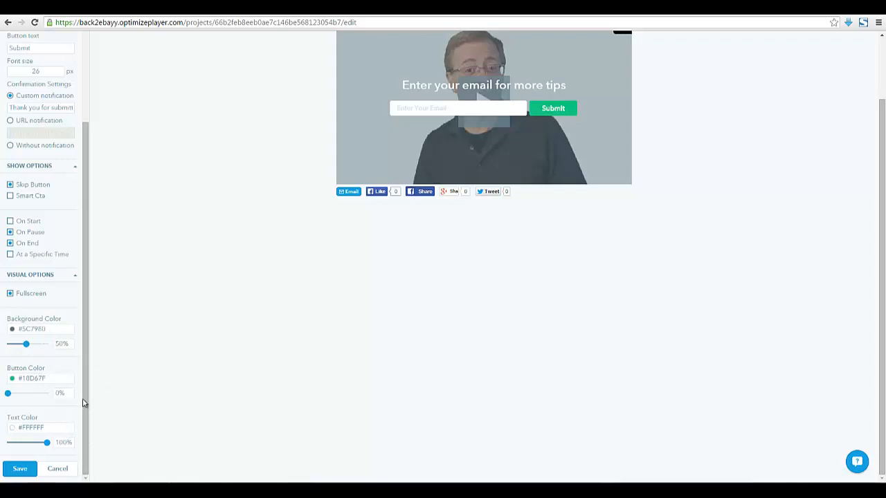
Make the Submit button blue with the colour picker
left_click(12, 378)
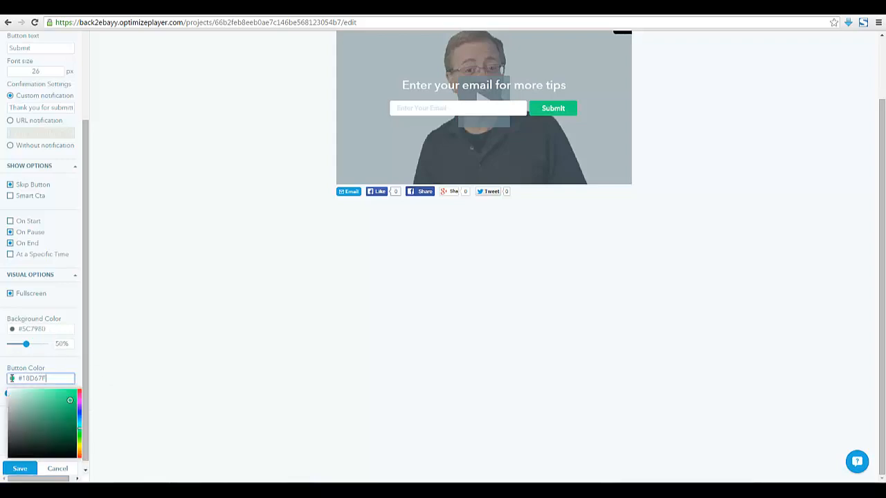
left_click(79, 411)
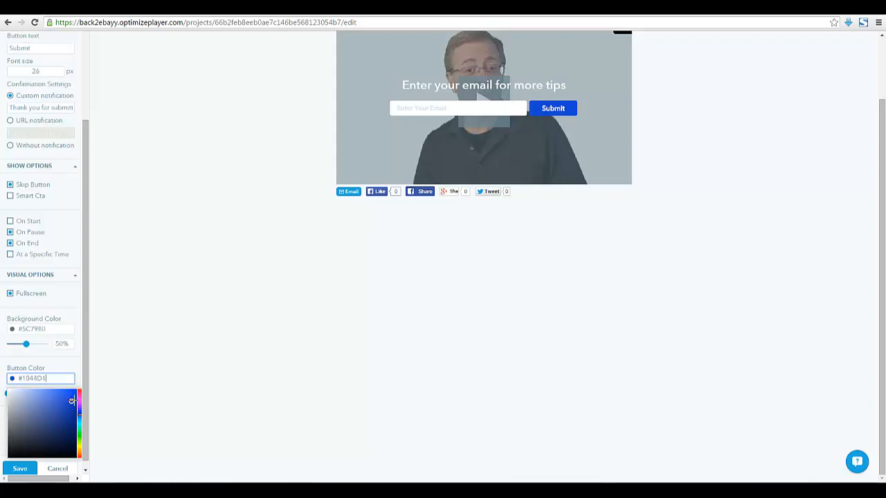
left_click_drag(72, 401, 75, 400)
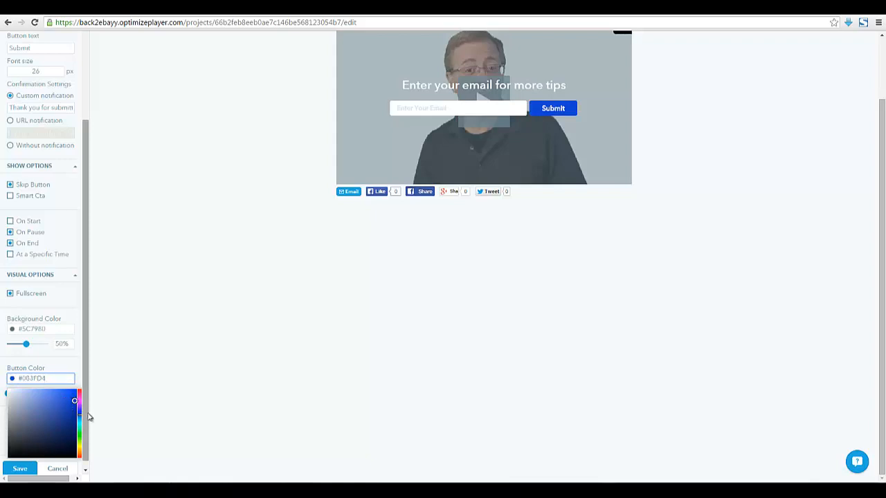
left_click(89, 417)
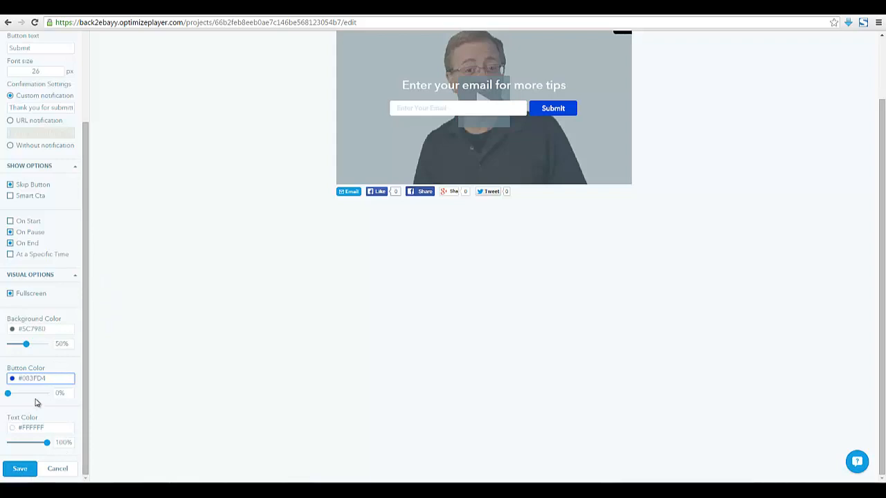
Shift the button hue to cyan #17CFC9, then scroll through the opt-in settings
left_click(10, 379)
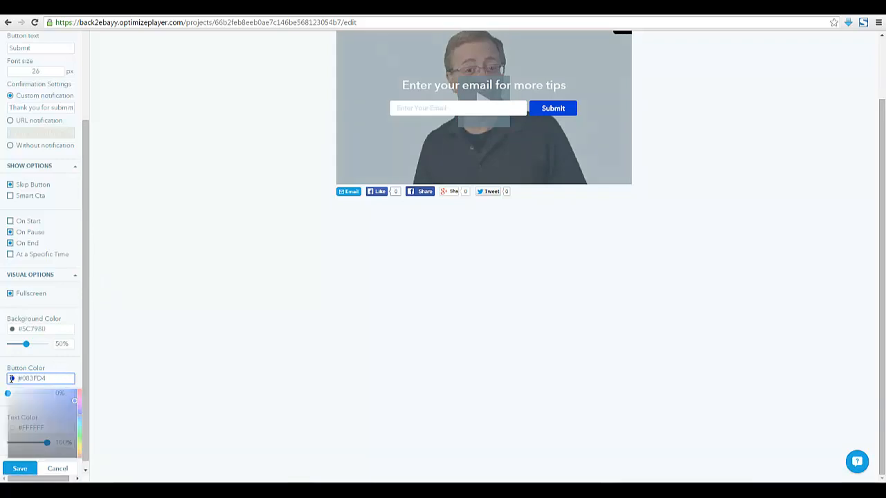
left_click_drag(79, 422, 79, 425)
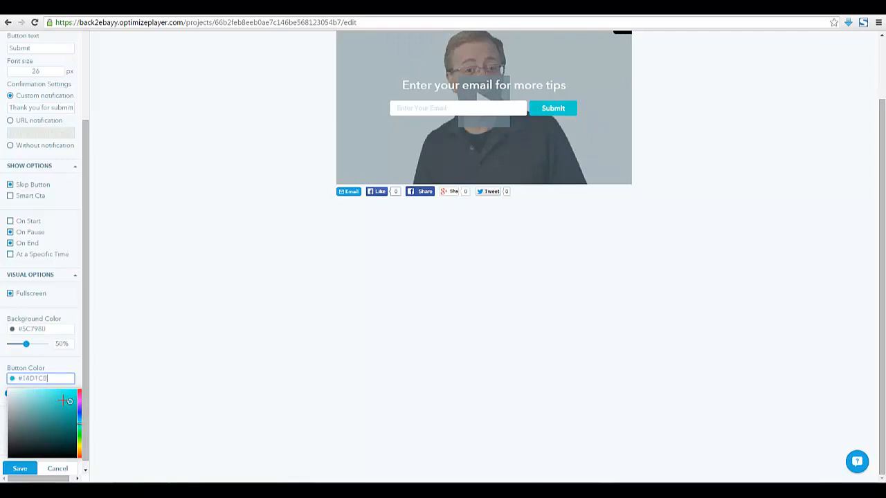
left_click_drag(69, 400, 69, 402)
left_click(81, 347)
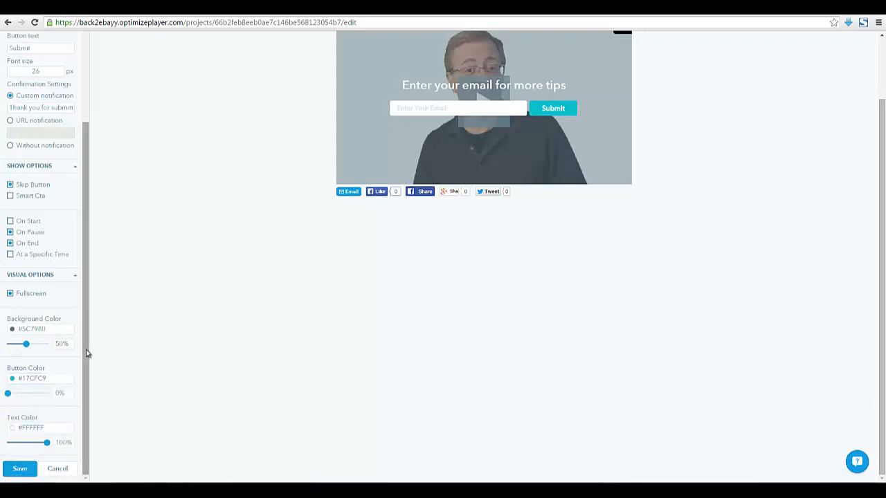
left_click_drag(86, 351, 103, 245)
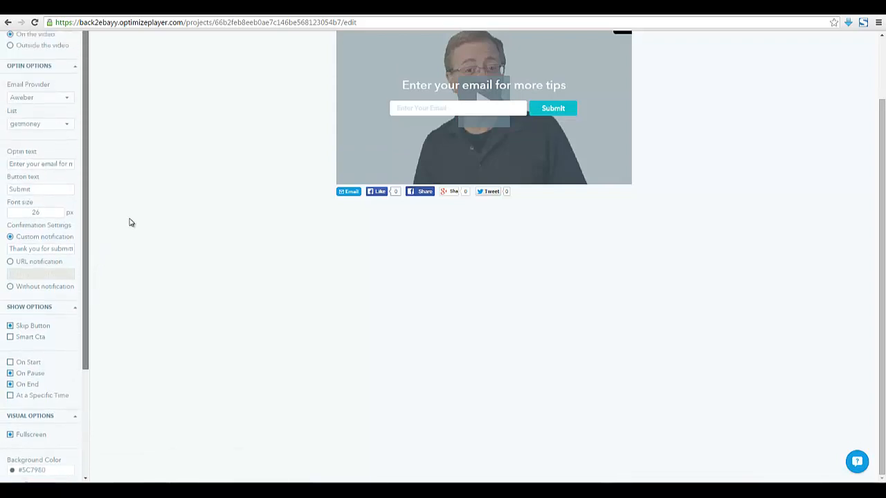
scroll(125, 275, "up", 1)
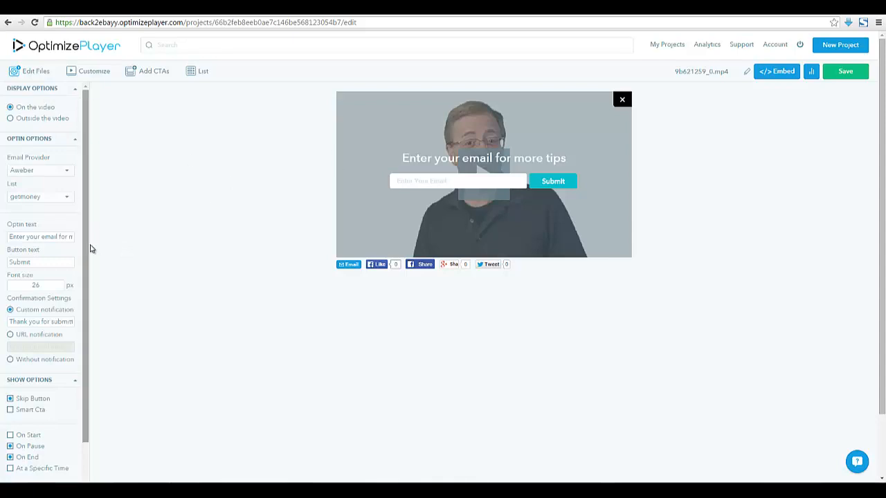
left_click_drag(85, 247, 89, 376)
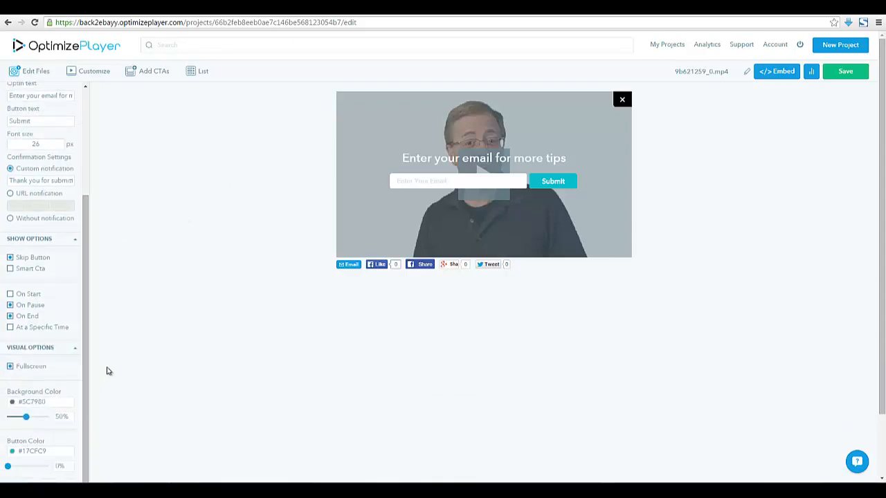
scroll(64, 393, "down", 2)
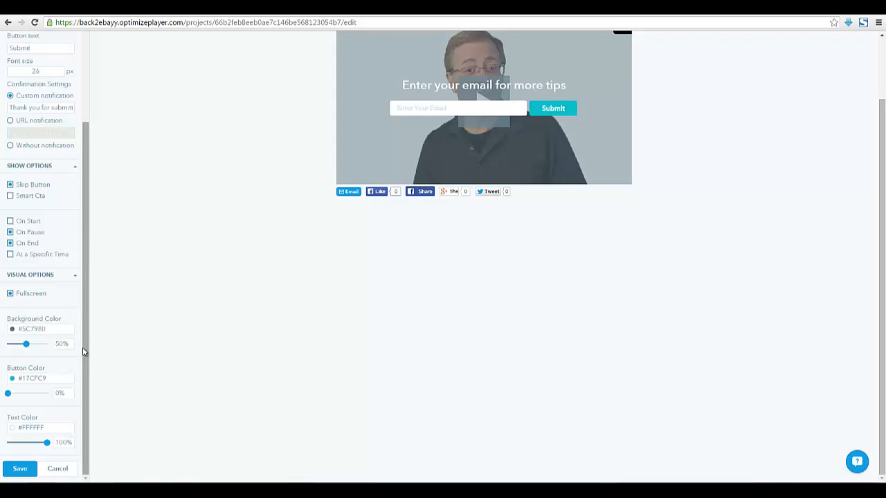
left_click_drag(83, 356, 107, 236)
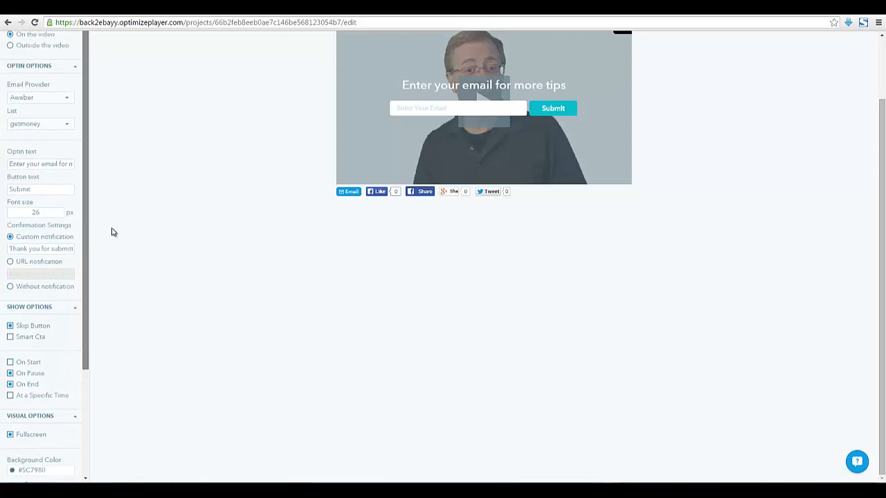
scroll(73, 336, "down", 3)
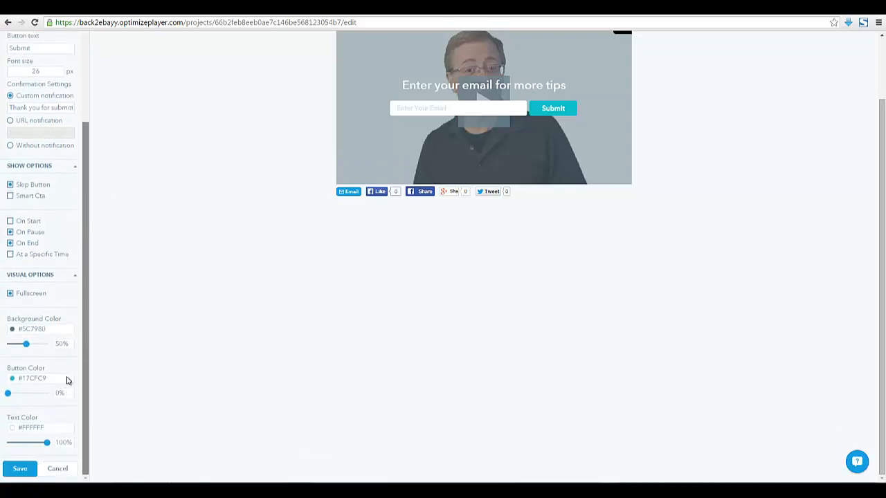
scroll(72, 303, "up", 3)
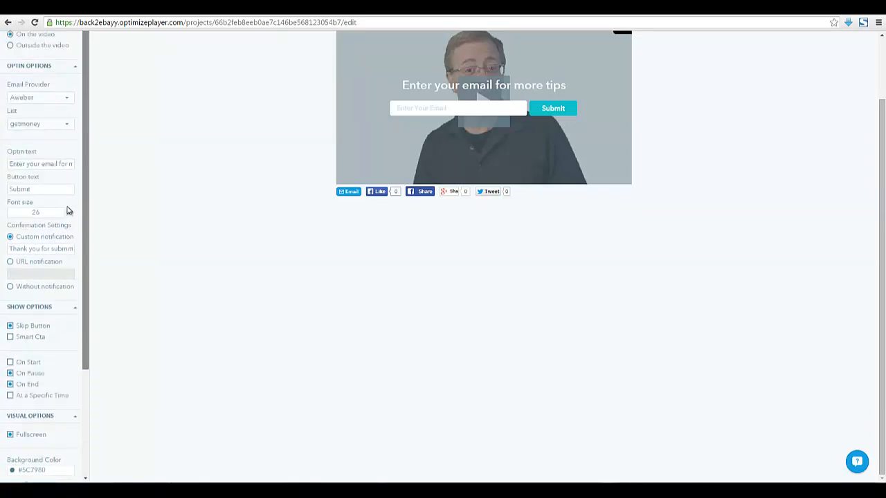
scroll(47, 224, "up", 2)
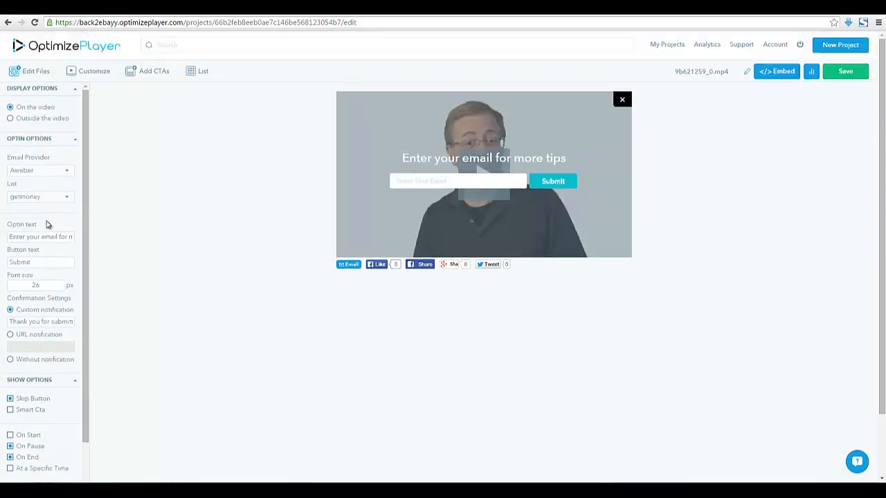
Switch the opt-in display to 'Outside the video' and save the opt-in
left_click(10, 118)
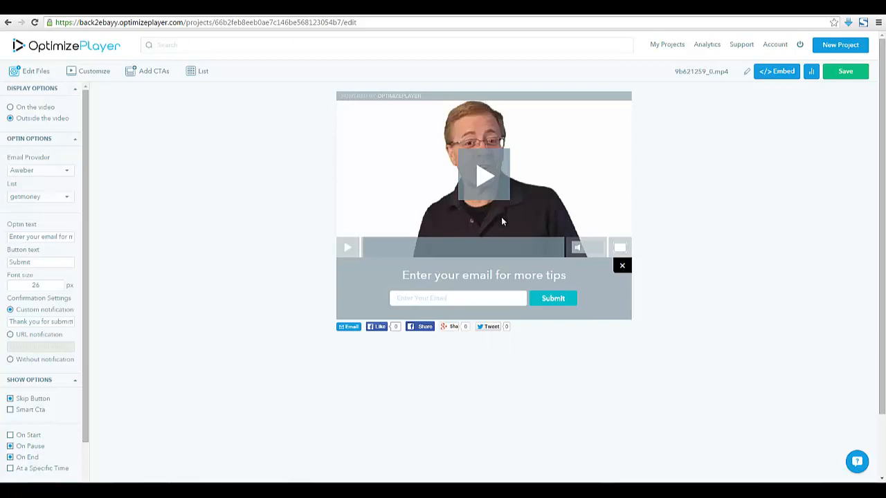
left_click(77, 91)
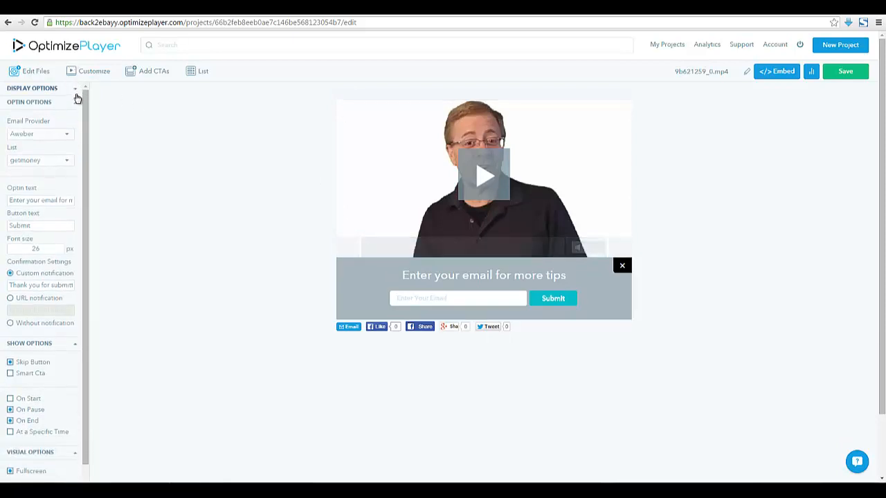
left_click(73, 91)
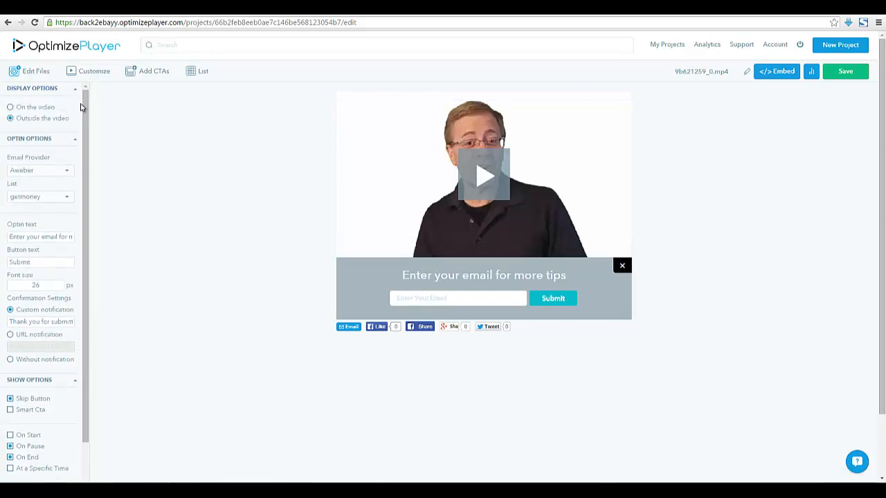
scroll(89, 184, "down", 2)
scroll(65, 354, "down", 3)
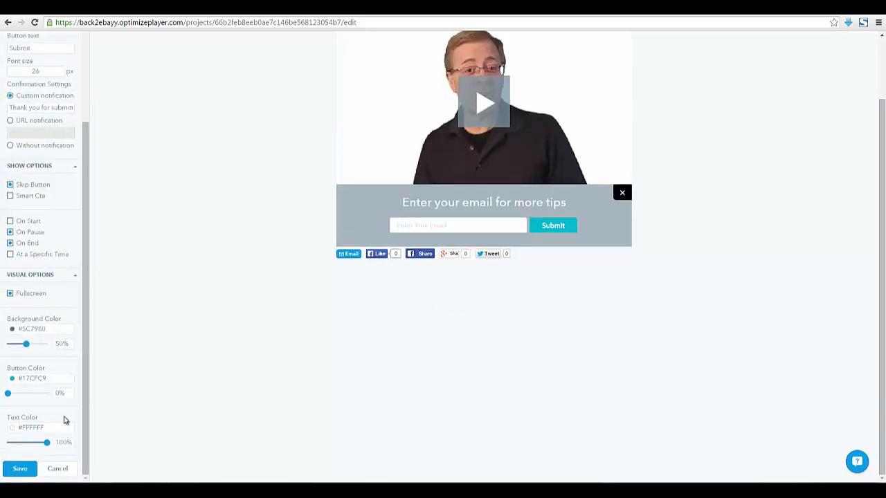
left_click(21, 470)
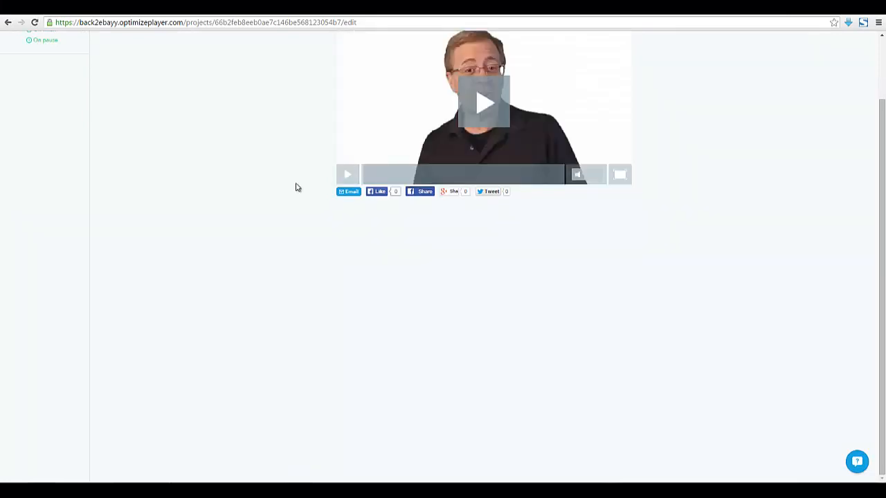
Add a Social call to action showing a 'Please Share This Video' overlay
scroll(294, 190, "up", 2)
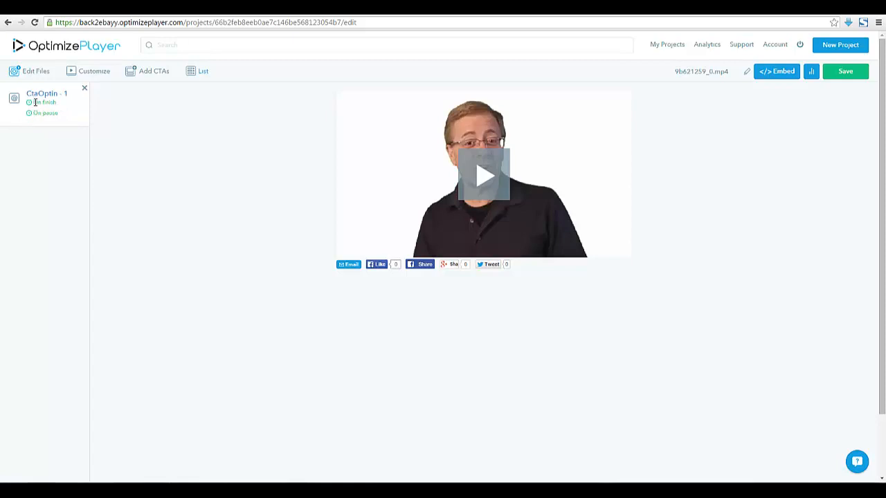
left_click(145, 71)
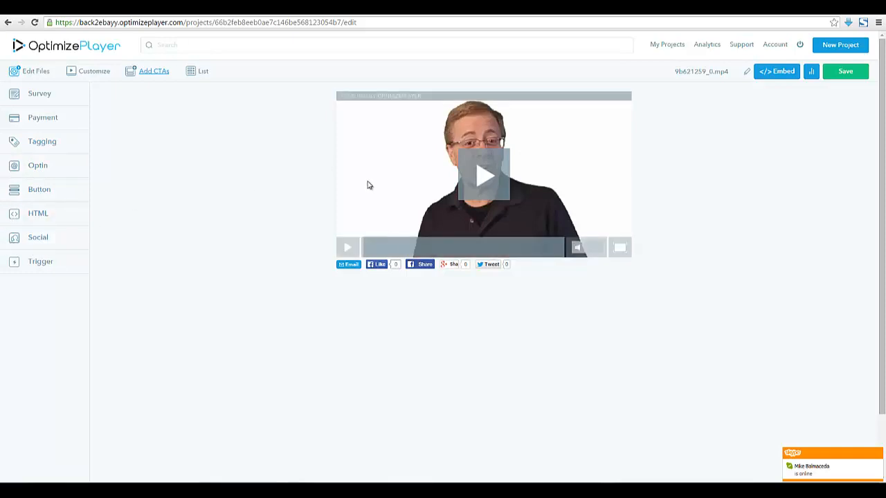
left_click(38, 237)
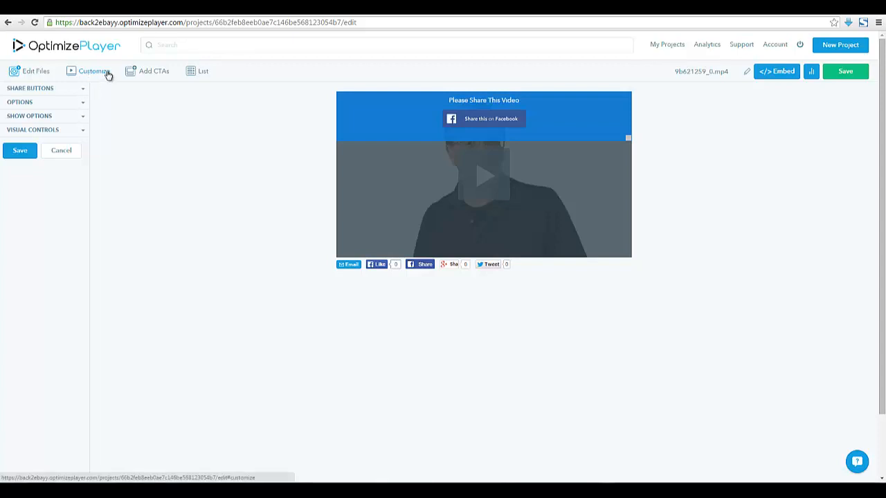
Add a Survey call to action and expand its Display Options placement settings
left_click(146, 75)
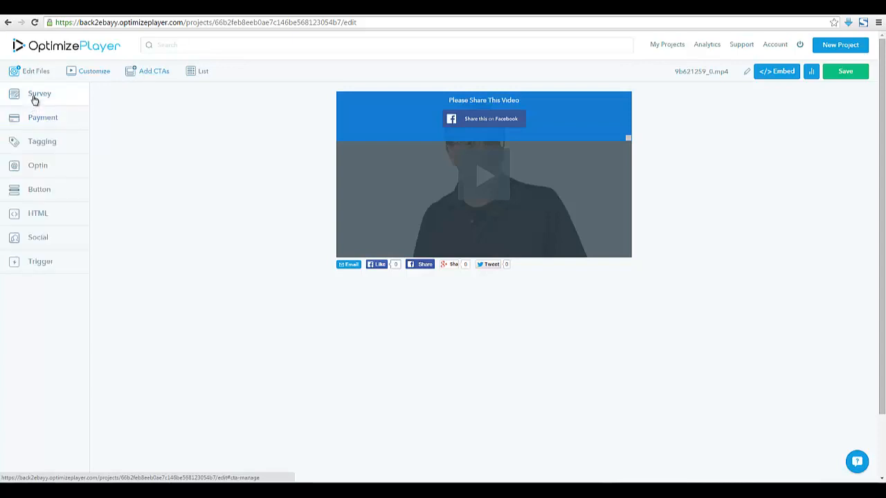
left_click(34, 96)
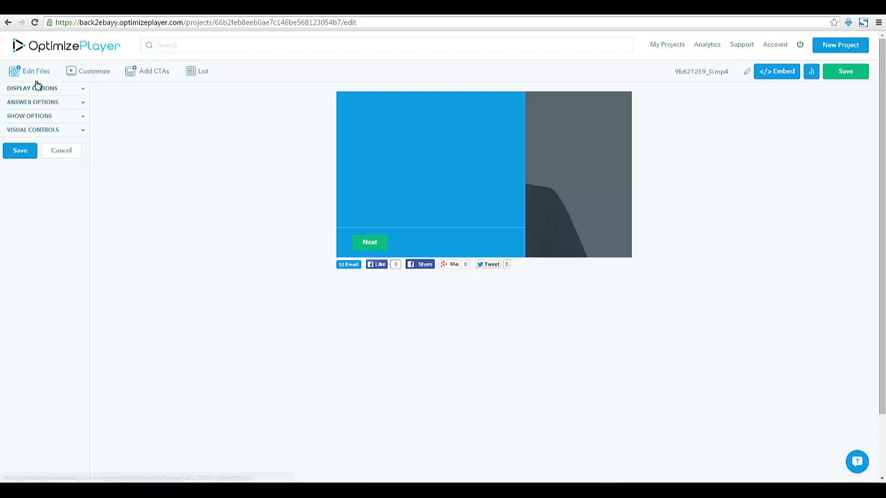
left_click(86, 93)
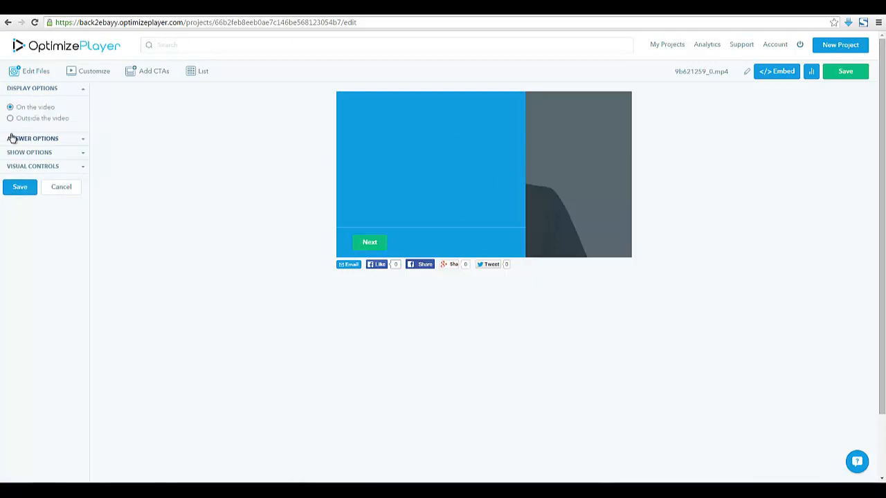
Add the first survey question, 'Did you like this video?'
left_click(86, 140)
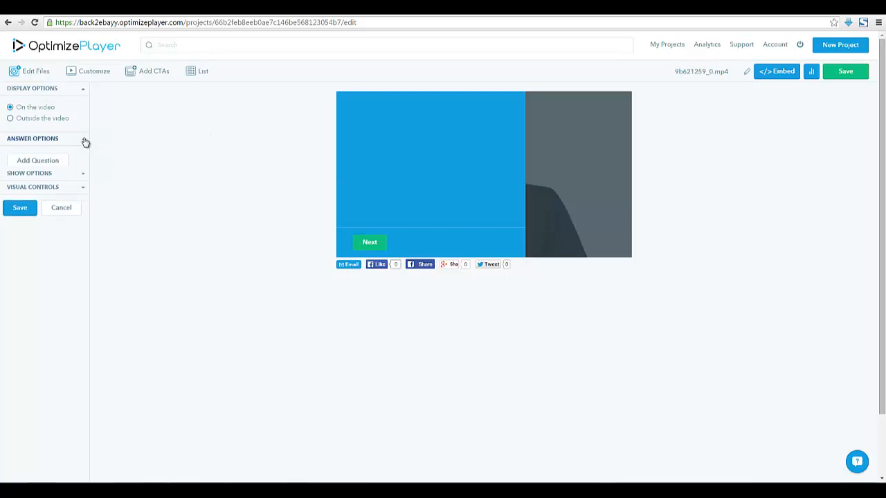
left_click(39, 164)
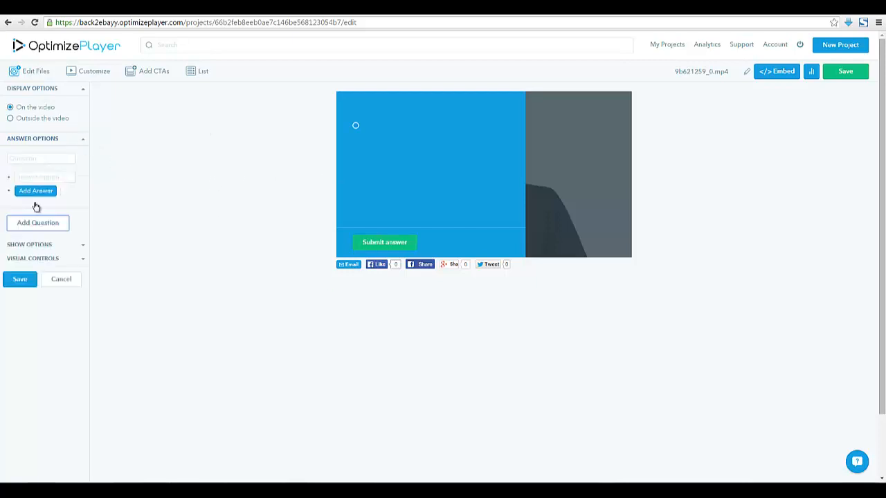
left_click(52, 158)
type("Did you like ")
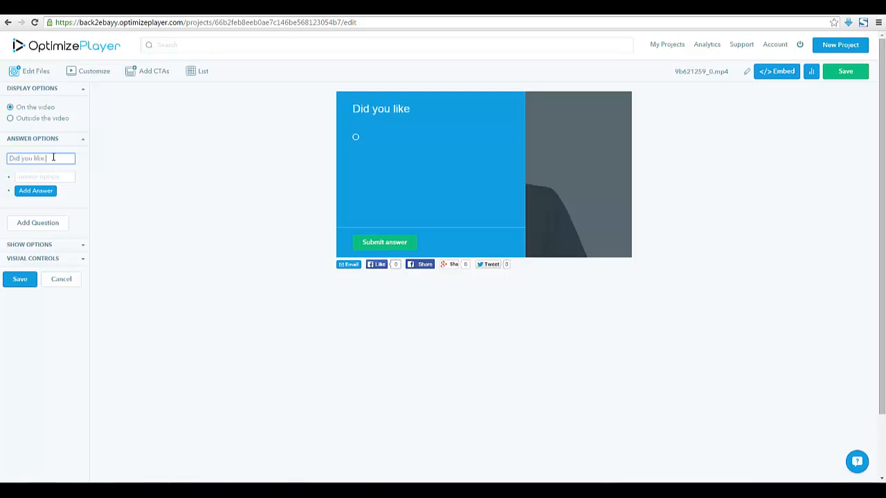
type("this video?")
Give it Yes and No answers and add a blank second question
left_click(41, 177)
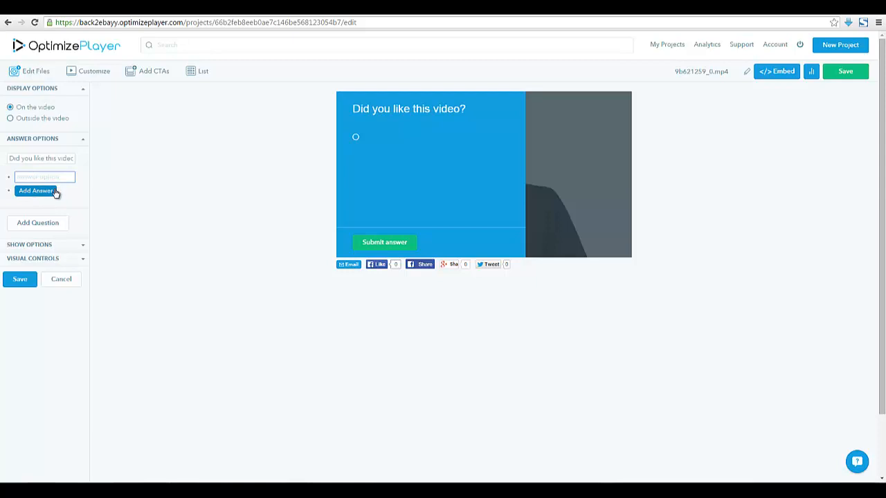
left_click(55, 191)
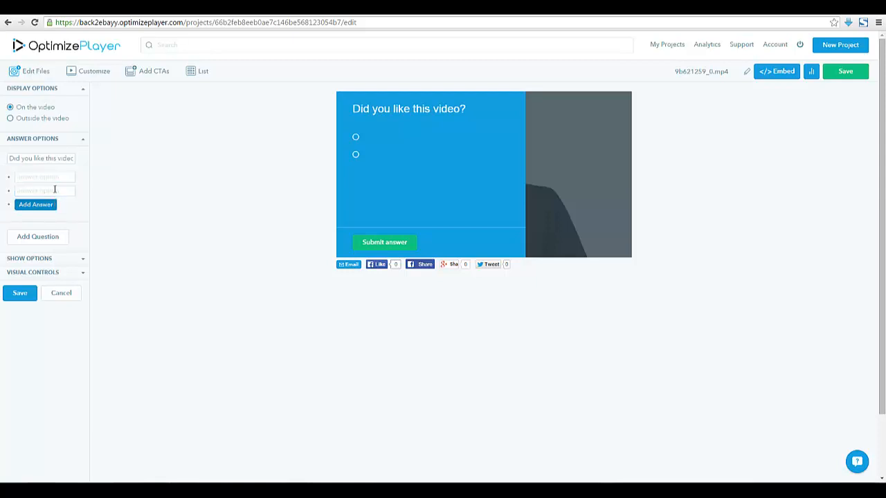
left_click(53, 178)
type("Yes")
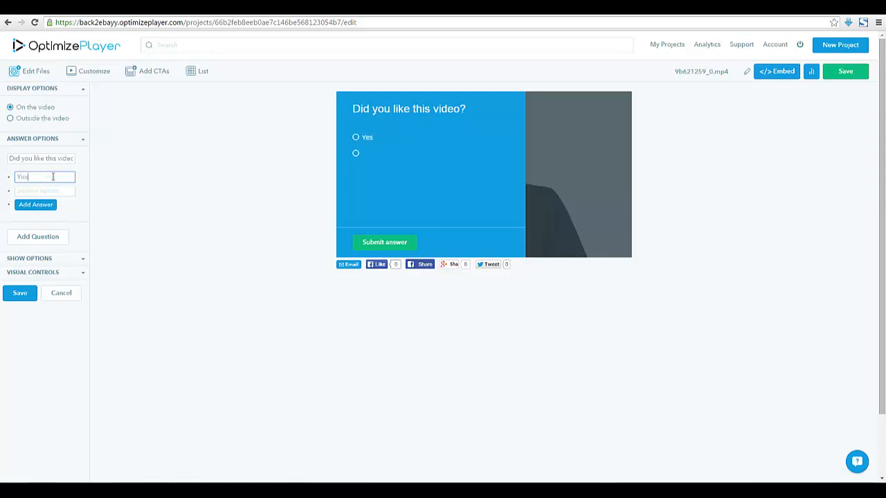
key("Tab")
type("No")
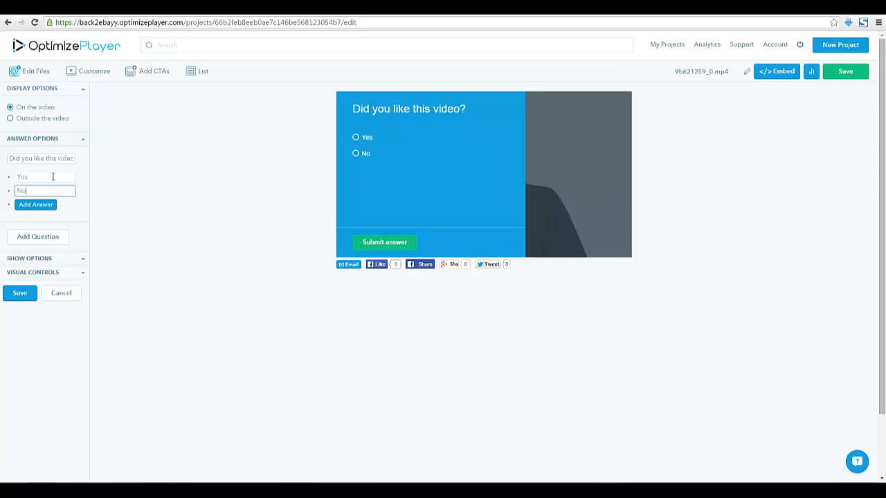
left_click(44, 238)
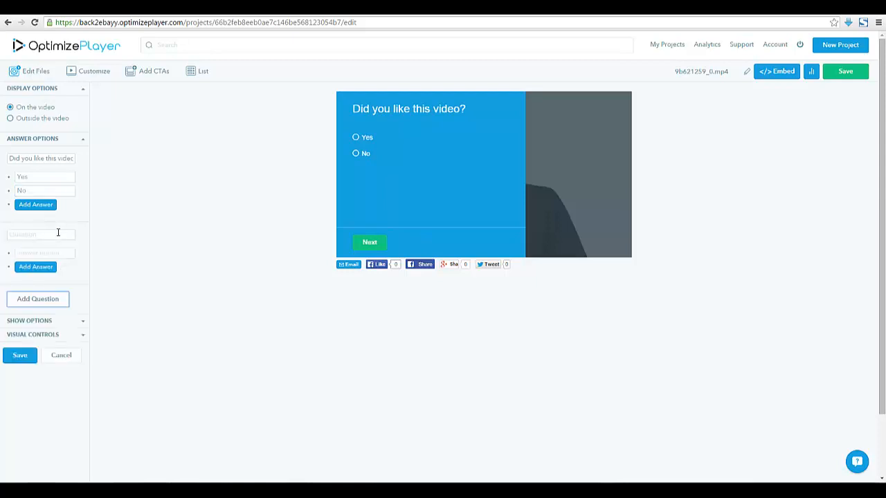
Make the second question 'Would you recommend this product to a friend?' with Yes and No answers
left_click(24, 234)
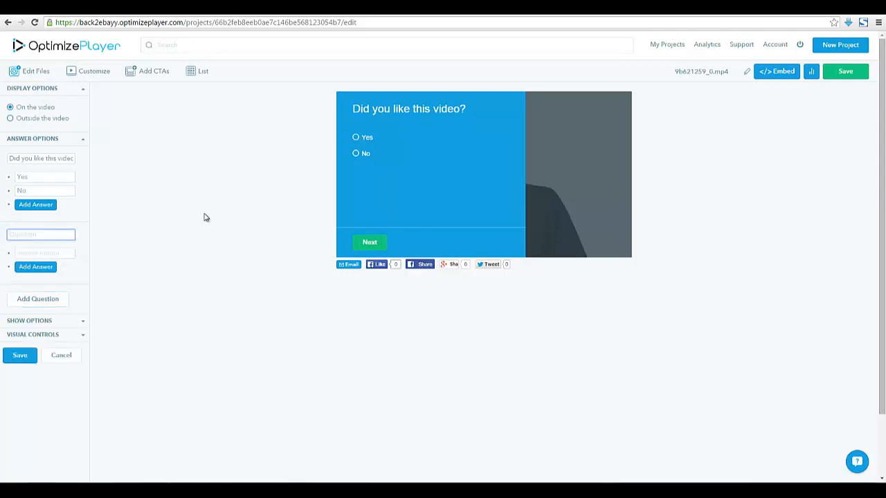
type("Wou")
type("ld you recommend this prod")
type("uct to a friend?")
left_click(36, 267)
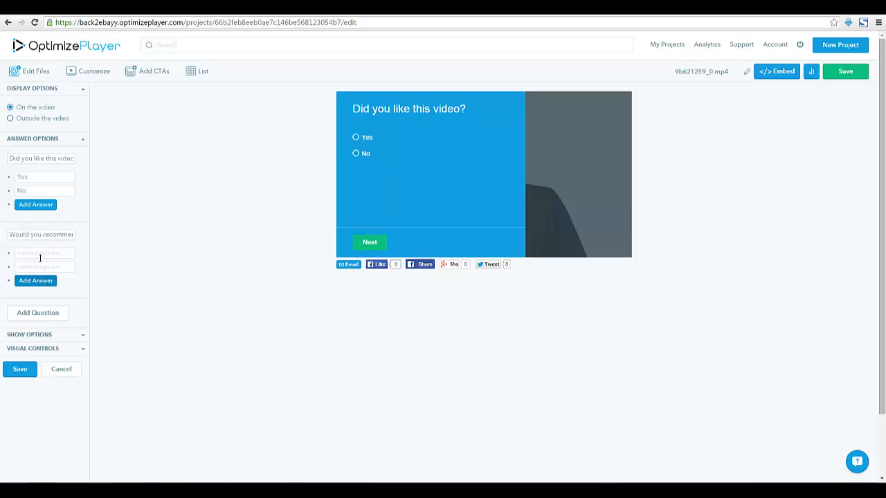
left_click(39, 253)
type("Yes")
key("Tab")
type("No")
scroll(64, 302, "down", 1)
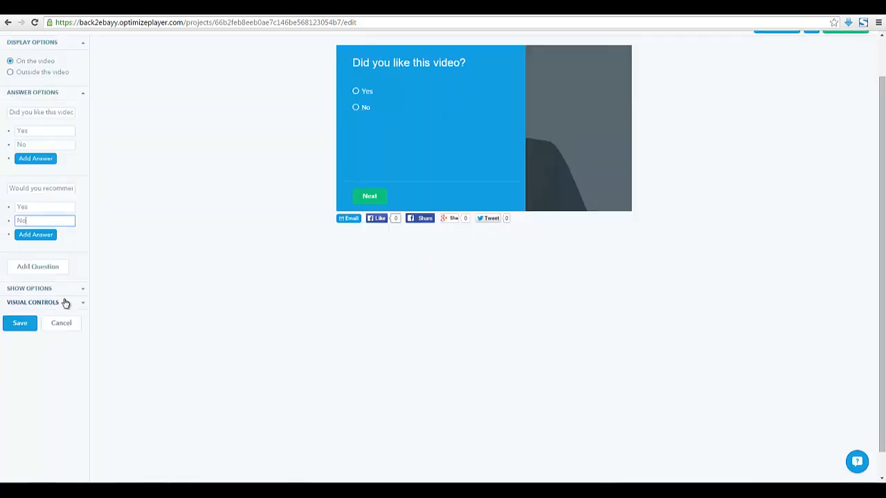
Add a third question, 'Do you want an 80% discount today?', with Yes and No answers
left_click(45, 265)
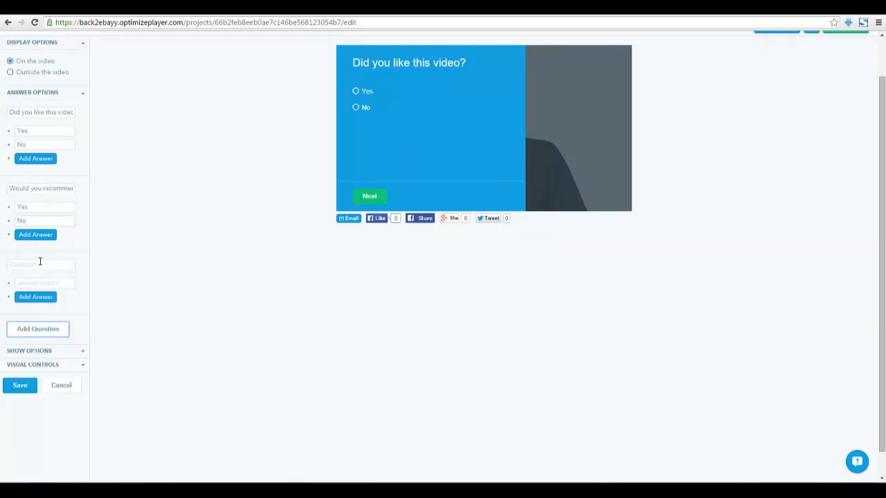
left_click(43, 266)
type("Are you going t")
key("ctrl+a")
type("Do")
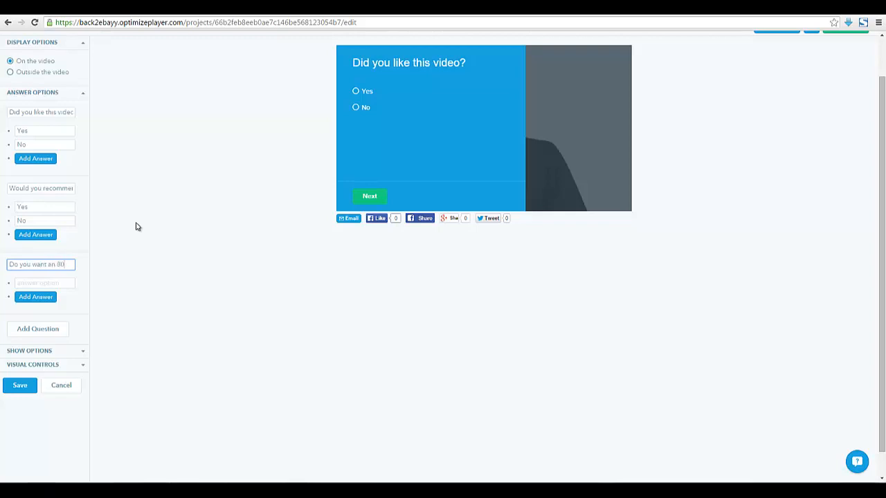
type("you want an 80% discount today")
type("?")
left_click(30, 285)
type("Yes")
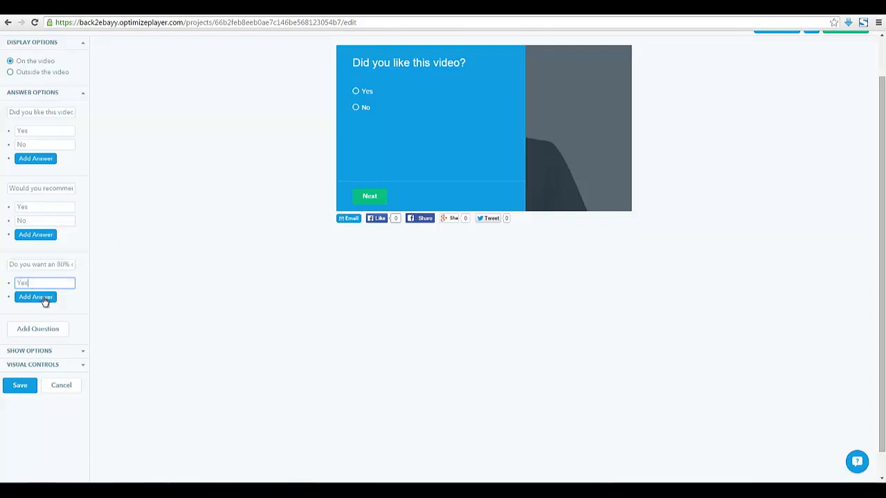
left_click(43, 297)
left_click(44, 297)
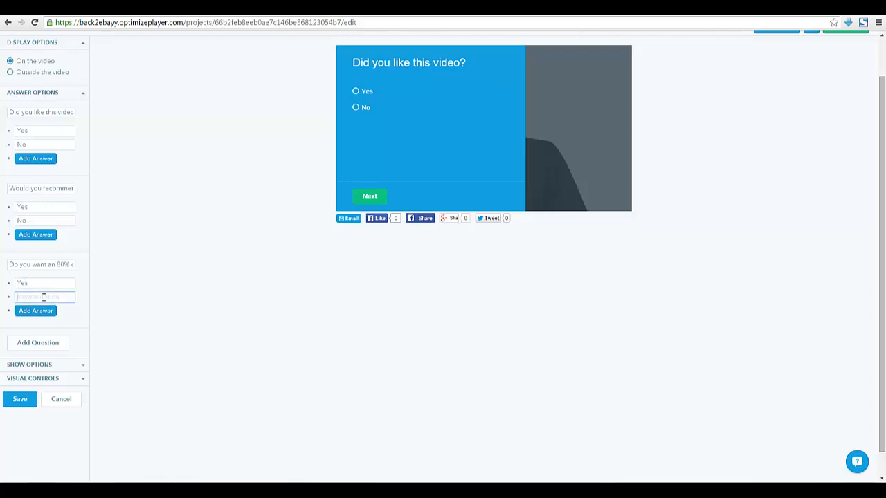
scroll(100, 261, "up", 1)
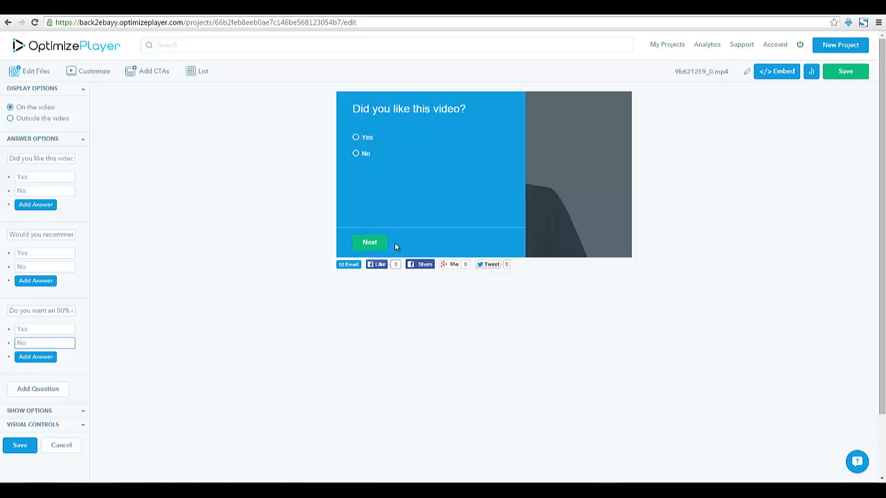
scroll(198, 240, "down", 1)
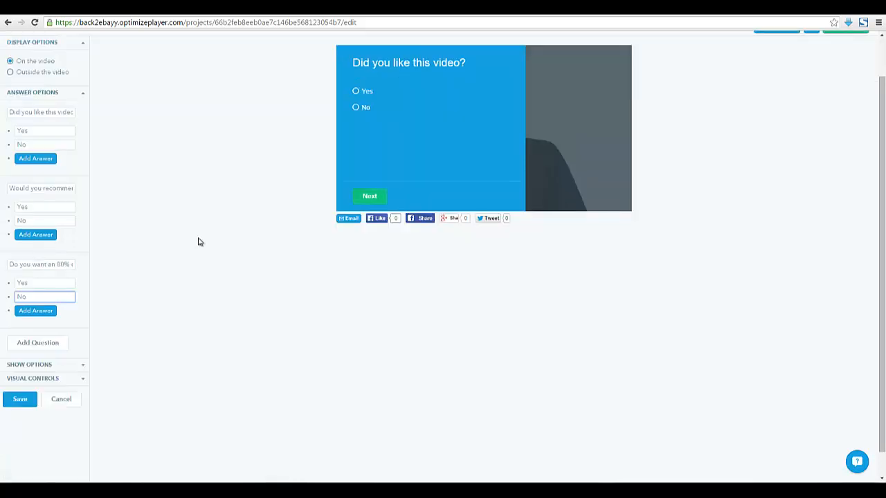
scroll(90, 305, "down", 1)
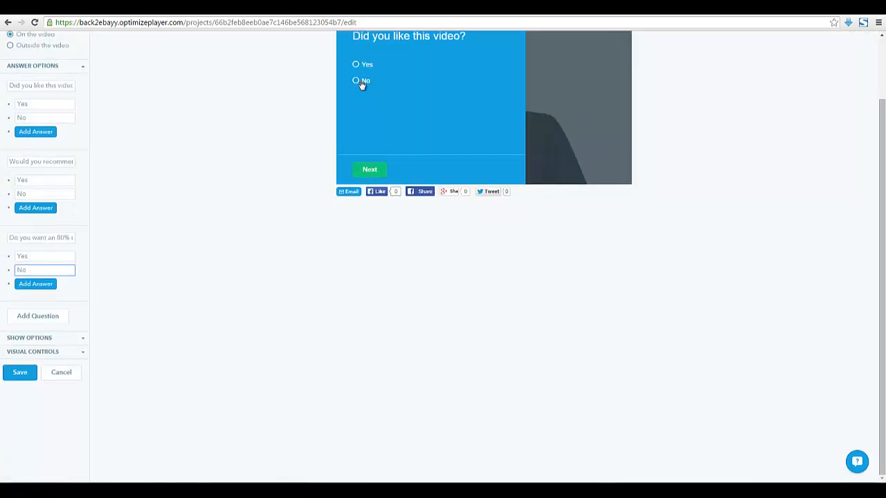
left_click(80, 341)
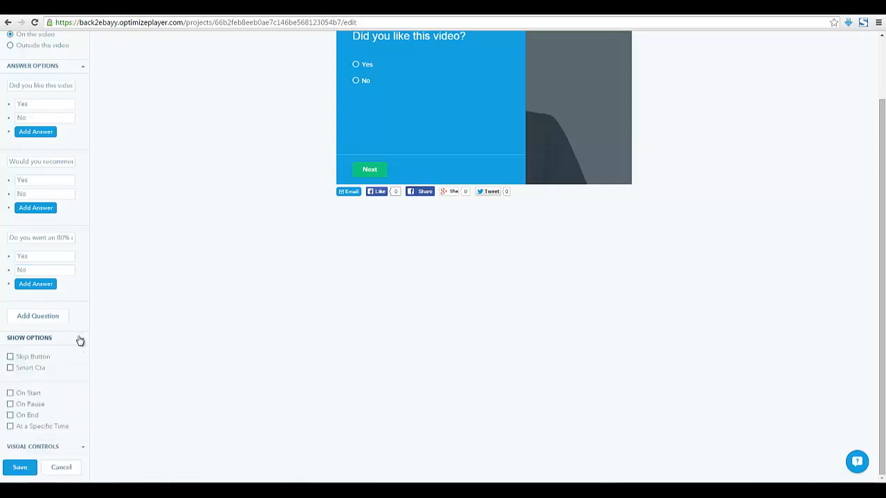
Set the survey to show On End and review its Visual Controls colour settings
scroll(78, 339, "up", 1)
scroll(42, 348, "down", 1)
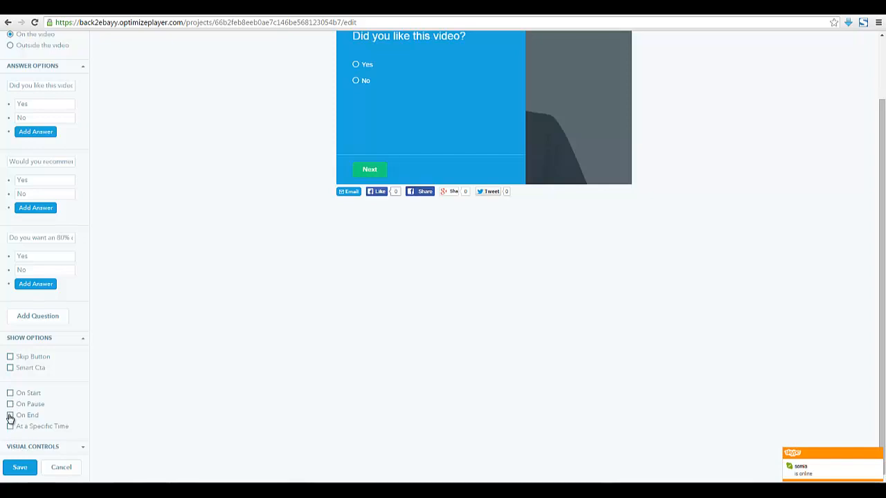
left_click(10, 415)
left_click(82, 450)
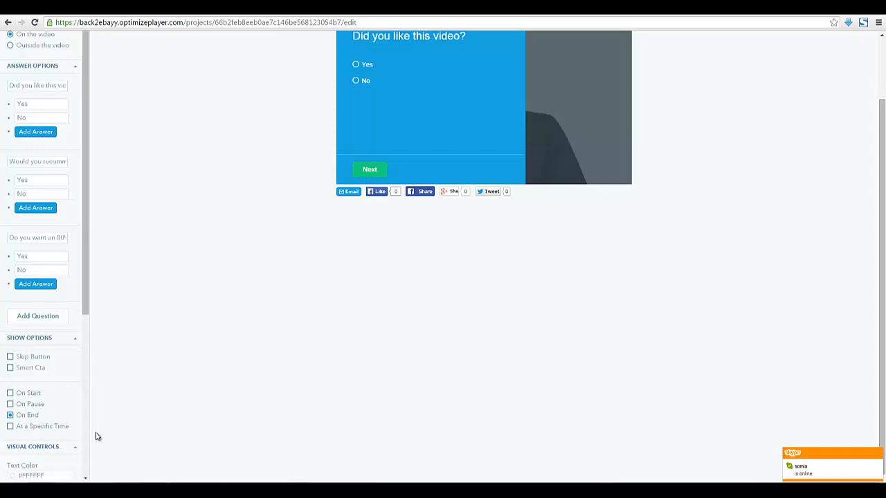
scroll(95, 435, "up", 1)
left_click_drag(83, 355, 76, 482)
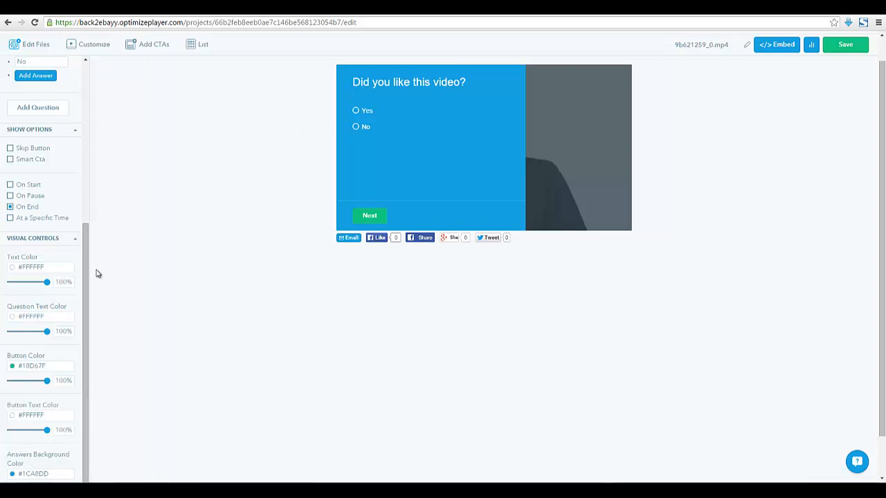
Collapse the timing and colour sections and save the survey as CtaSurvey - 1
scroll(86, 280, "up", 1)
scroll(101, 247, "up", 3)
scroll(107, 311, "down", 3)
left_click_drag(86, 361, 102, 164)
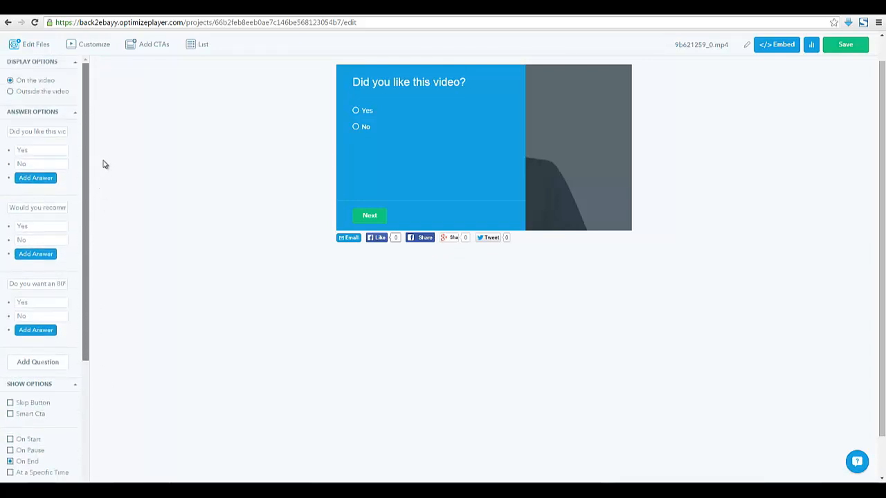
scroll(117, 277, "down", 5)
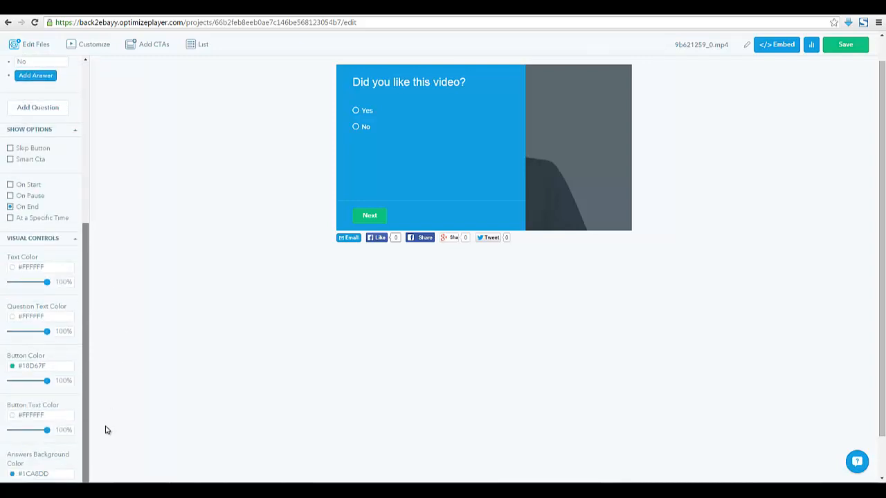
left_click(86, 151)
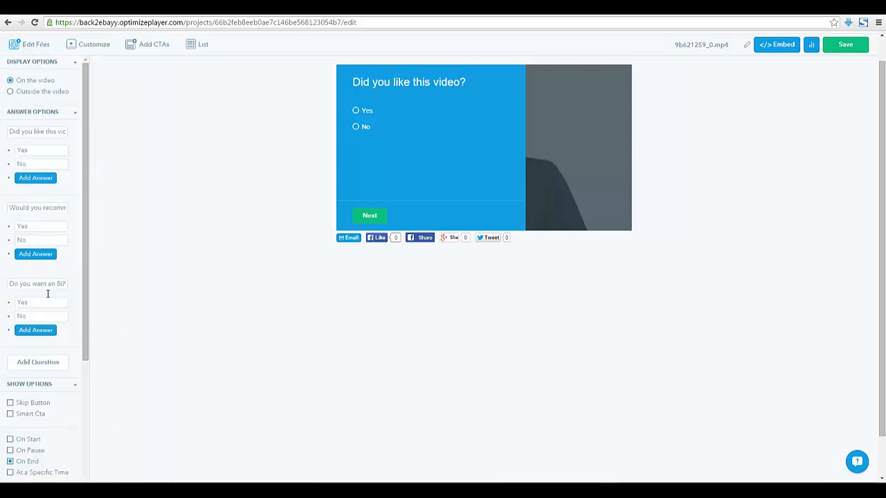
left_click(75, 384)
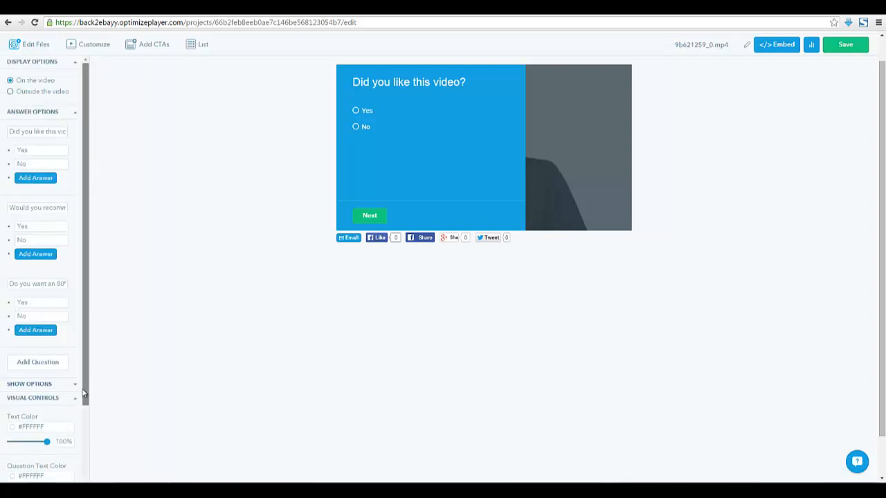
mouse_move(85, 394)
left_mouse_down()
mouse_move(108, 493)
mouse_move(88, 392)
left_mouse_up()
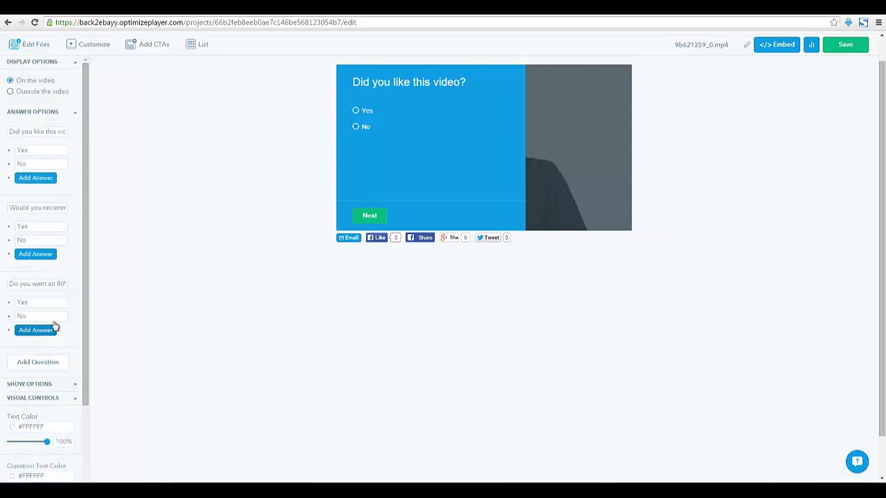
left_click(80, 402)
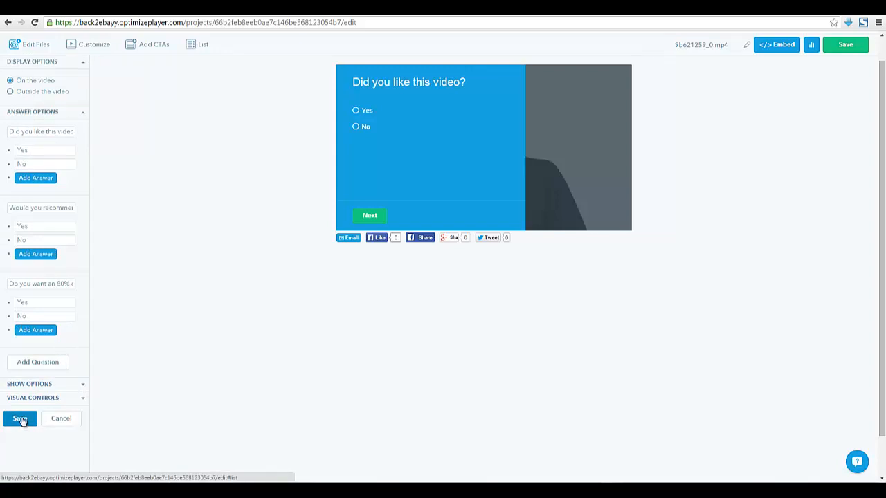
left_click(20, 420)
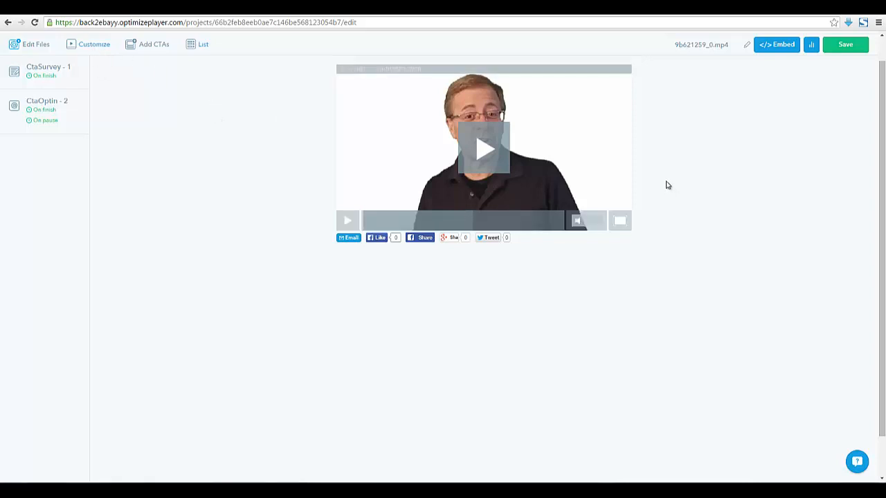
Save the project, retitle it 'YouTube Test', and bring up its embed code
scroll(883, 71, "up", 1)
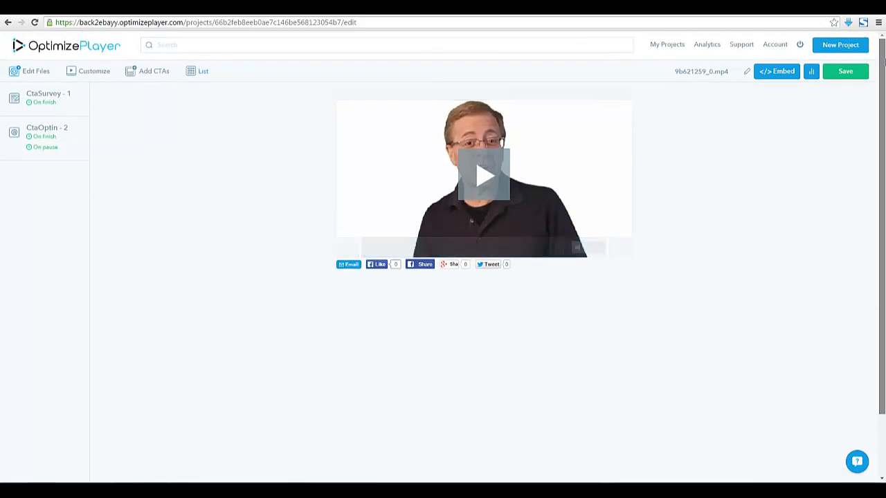
left_click(845, 74)
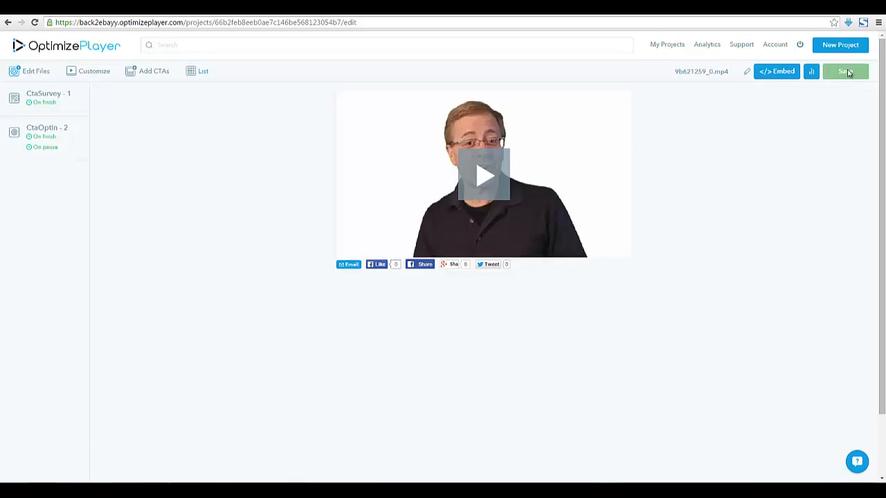
left_click(748, 75)
mouse_move(627, 182)
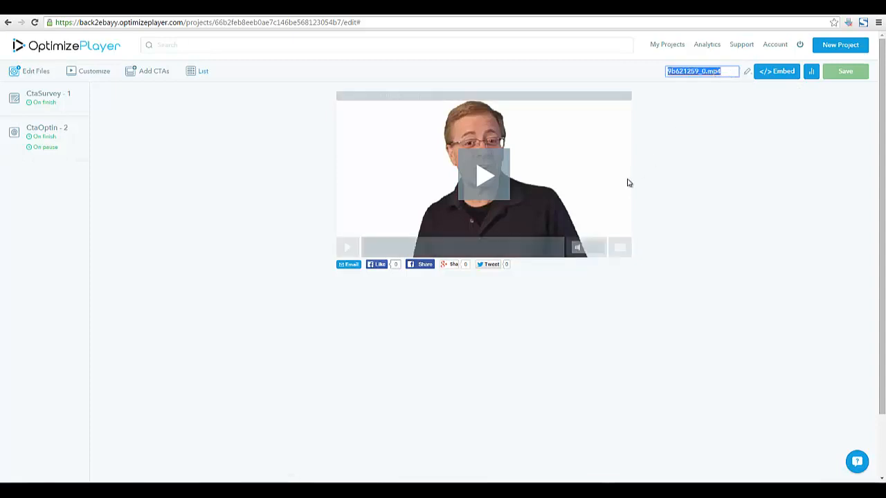
type("You")
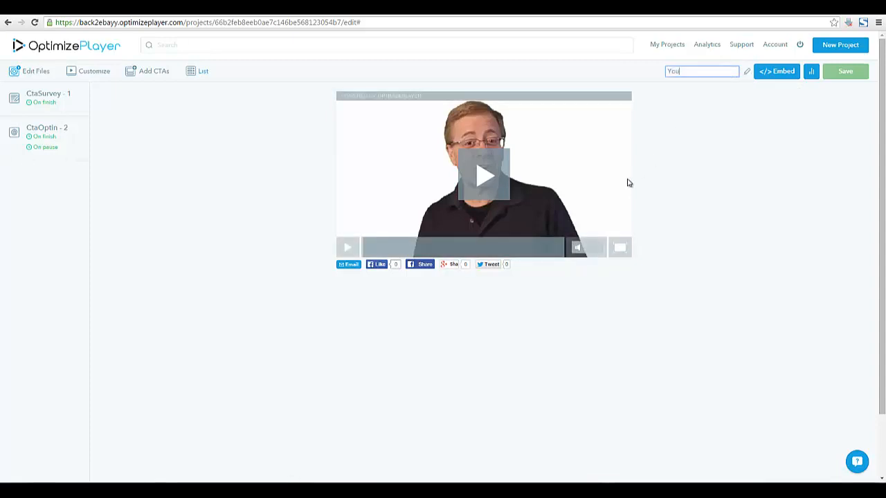
type("Tube Test")
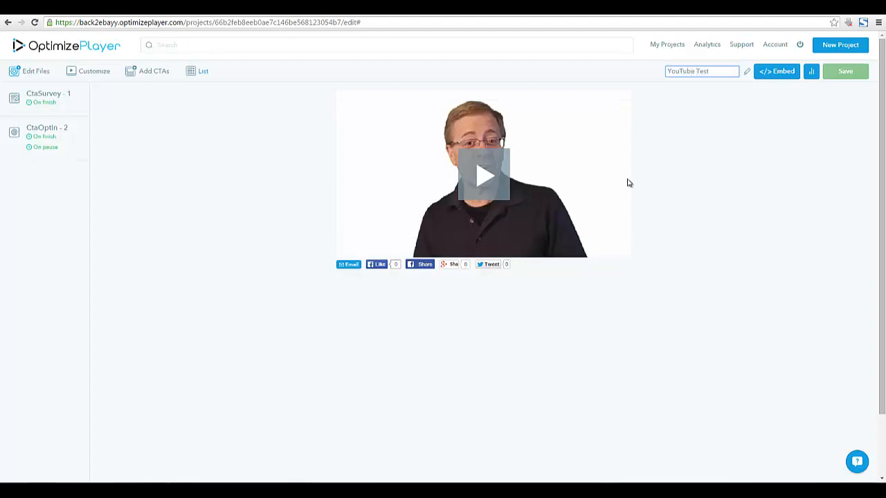
left_click(669, 167)
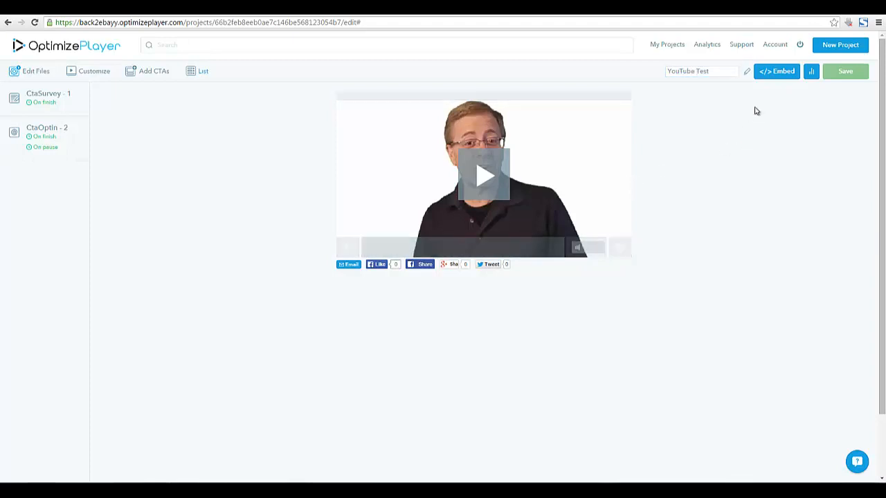
left_click(770, 73)
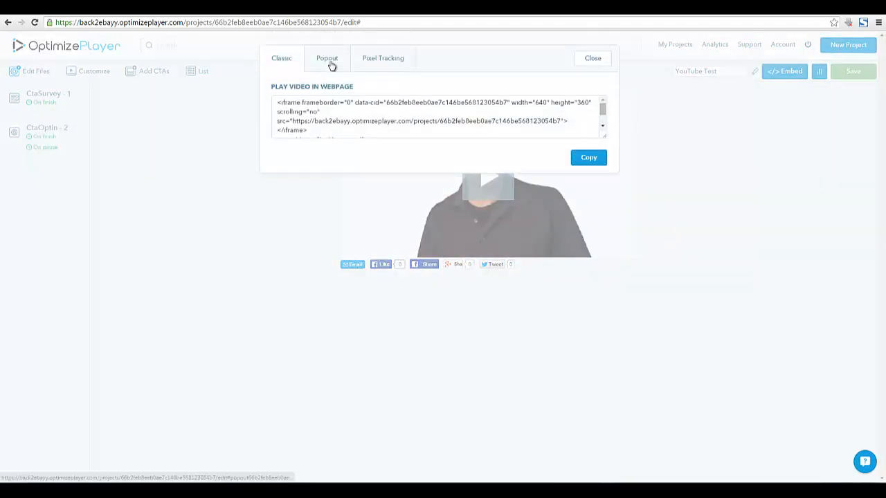
Select all of the Classic iframe embed code
left_click(329, 63)
left_click(290, 68)
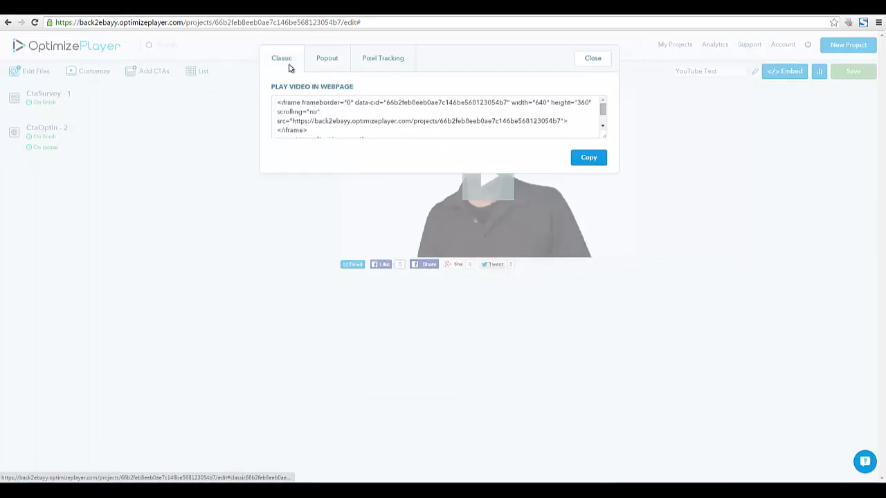
left_click(317, 129)
scroll(370, 121, "down", 1)
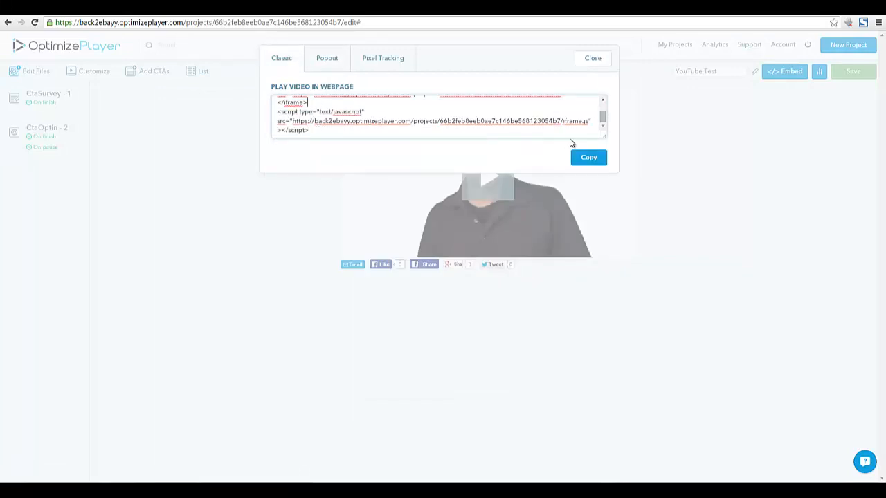
left_click_drag(314, 130, 260, 77)
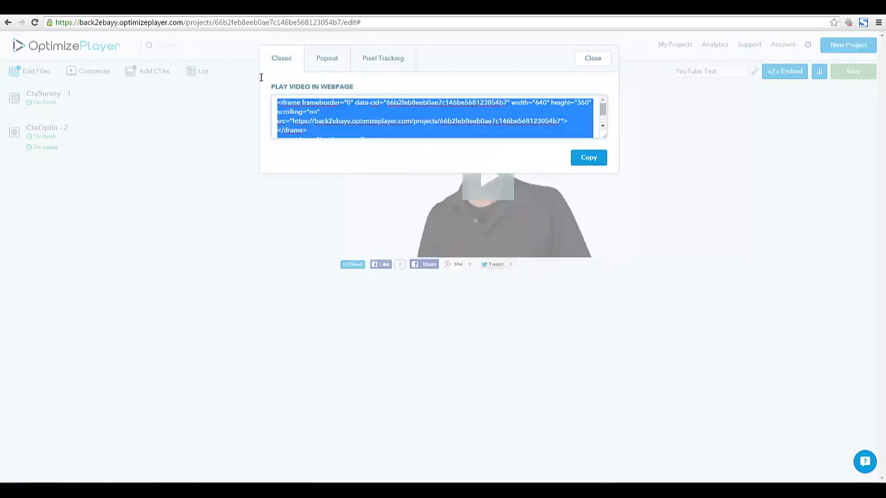
Copy the selected embed code to the clipboard and launch Notepad
right_click(308, 118)
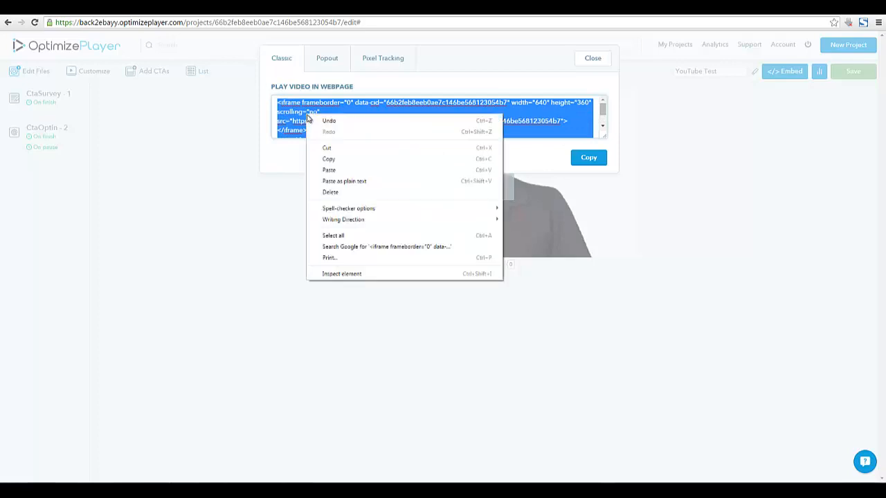
left_click(447, 156)
left_click(587, 158)
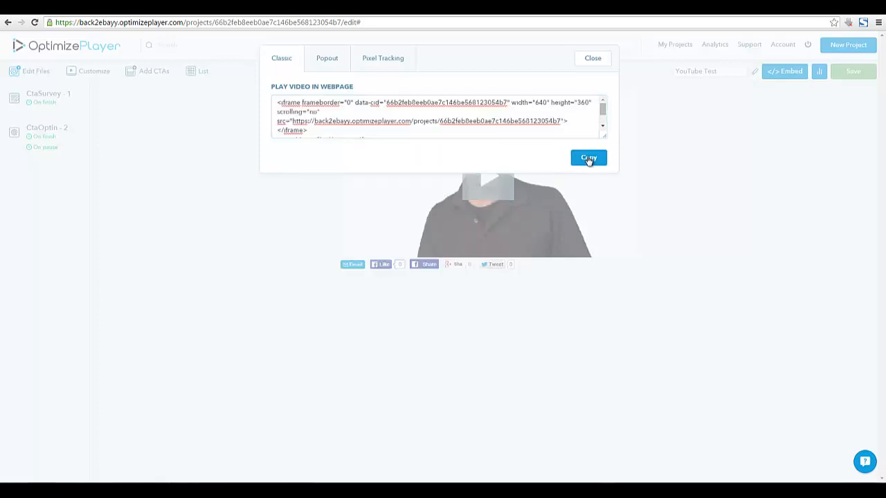
left_click(12, 491)
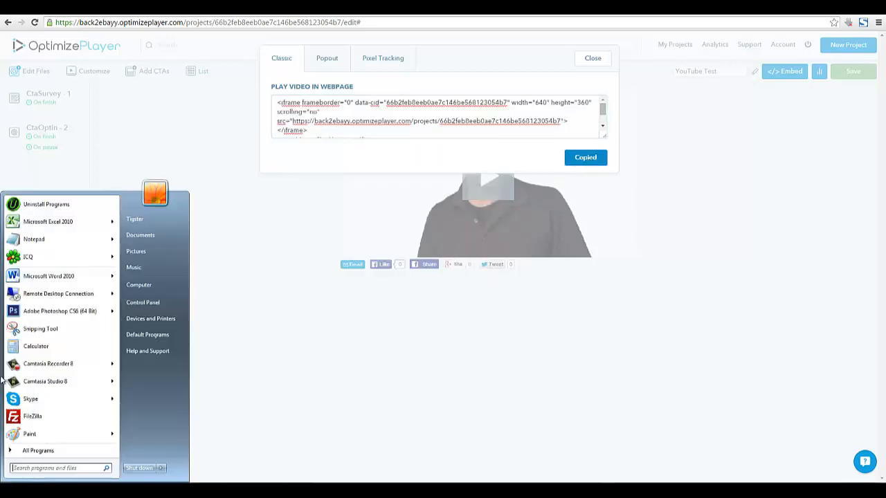
left_click(41, 240)
Paste the iframe and script embed code into a new Notepad document
right_click(250, 210)
left_click(272, 248)
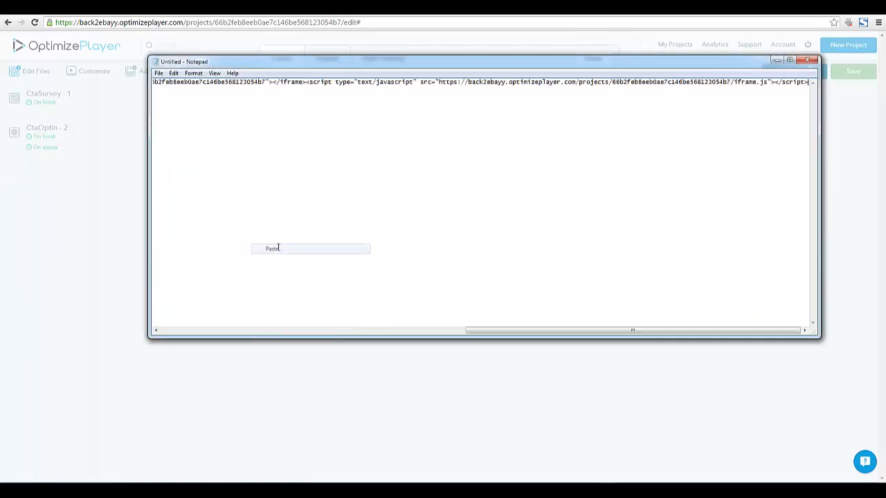
left_click(367, 8)
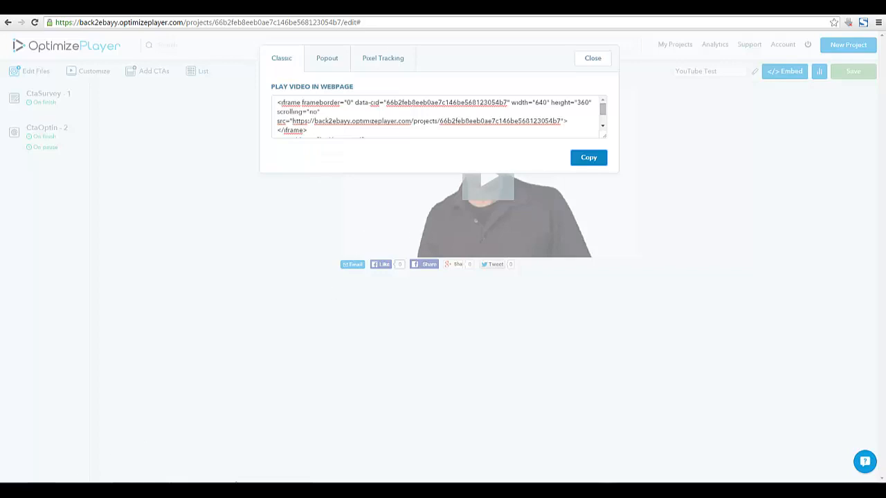
mouse_move(322, 480)
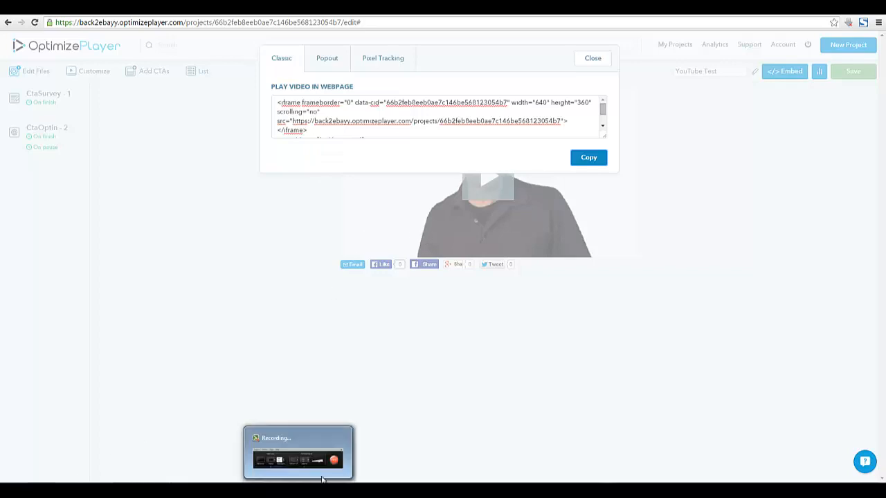
left_click(319, 450)
left_click(862, 453)
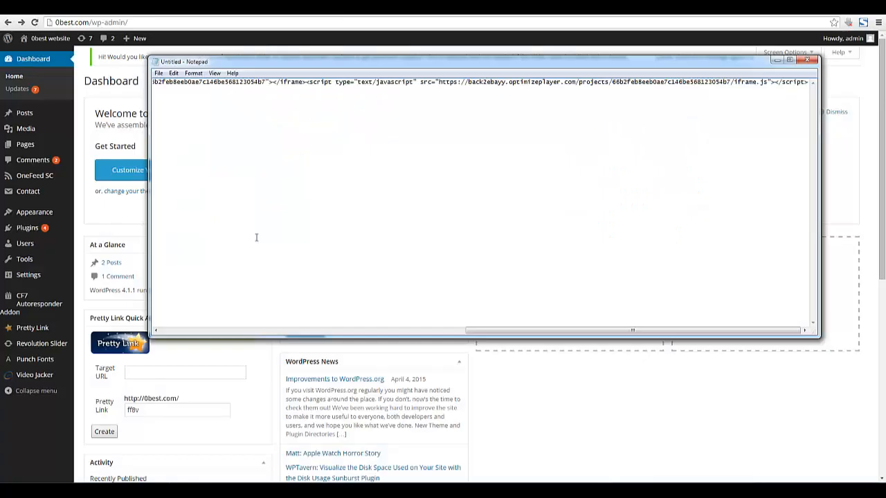
Select all the Notepad text and copy it back to the clipboard
left_click(409, 17)
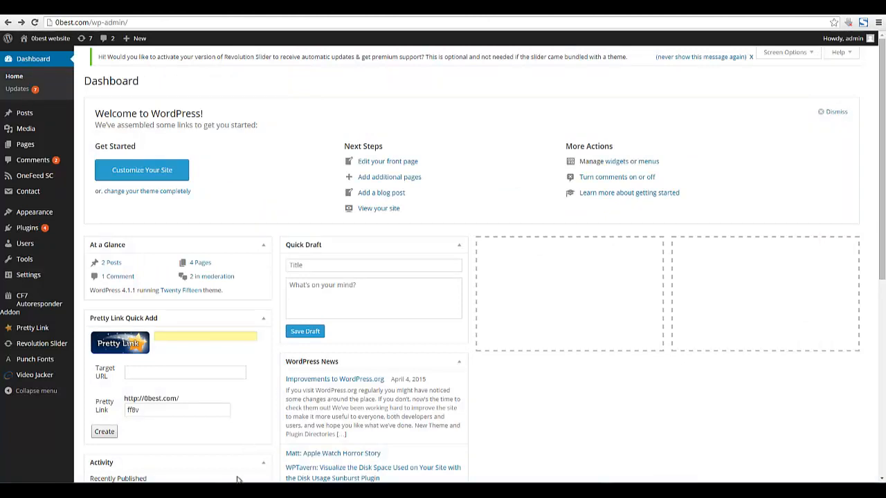
left_click(250, 450)
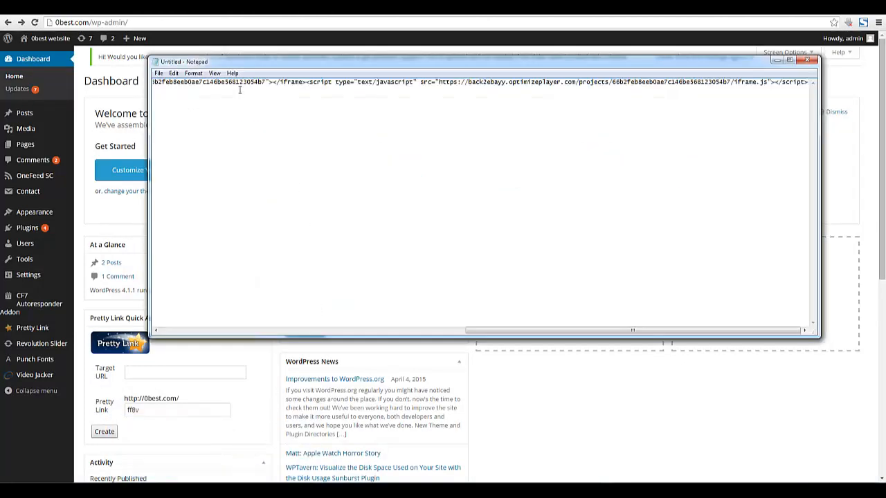
left_click(173, 73)
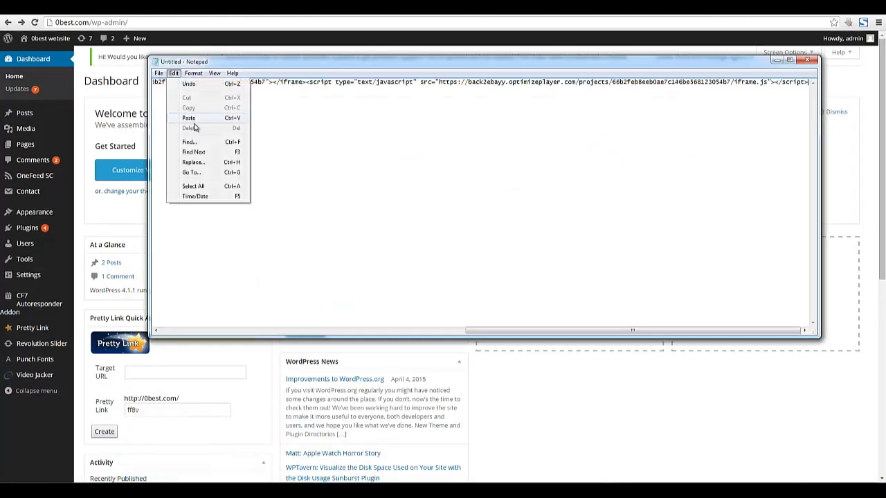
left_click(208, 186)
right_click(240, 84)
left_click(239, 117)
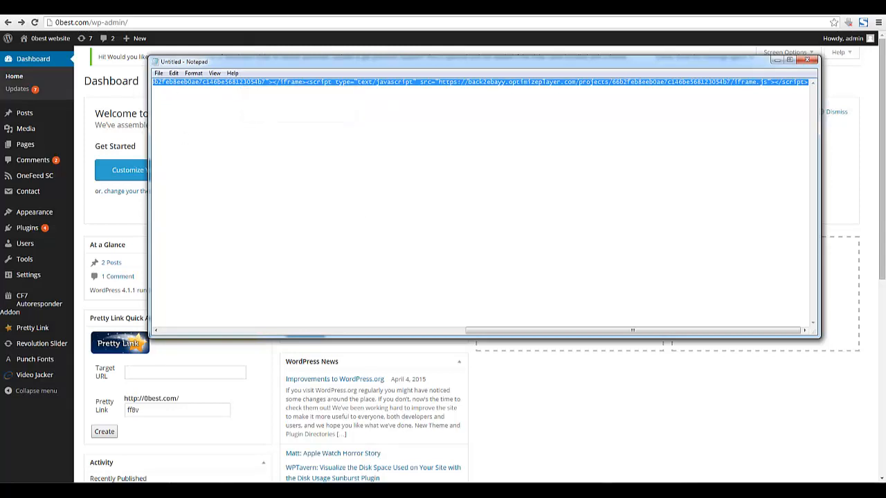
left_click(409, 17)
Start a new WordPress post titled 'YouTube Test'
mouse_move(69, 114)
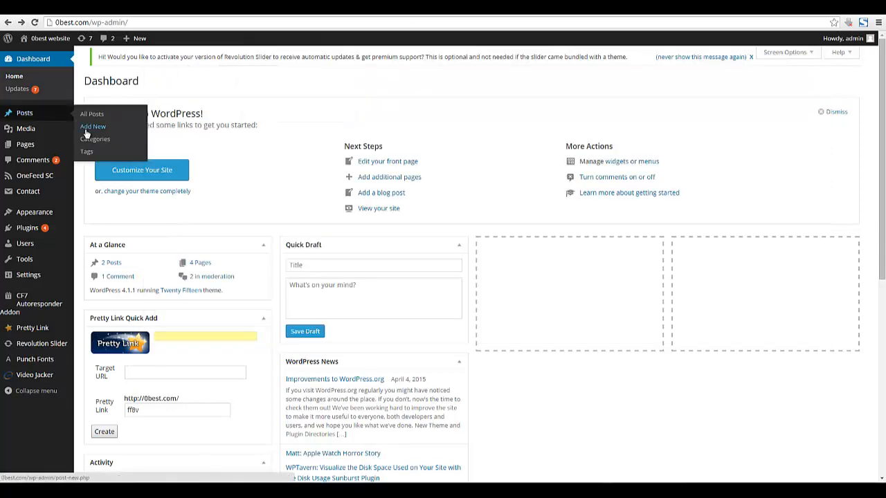
left_click(89, 129)
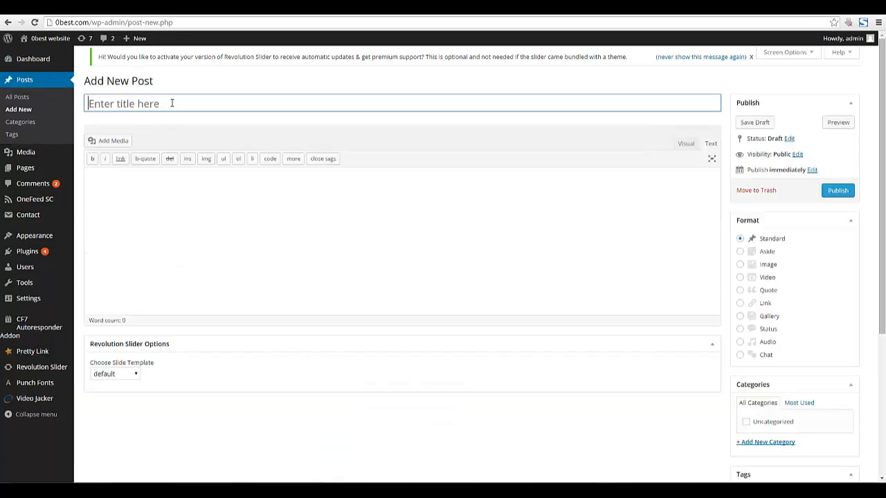
left_click(173, 103)
type("Ypu")
key("BackSpace")
key("BackSpace")
type("ouTube Test")
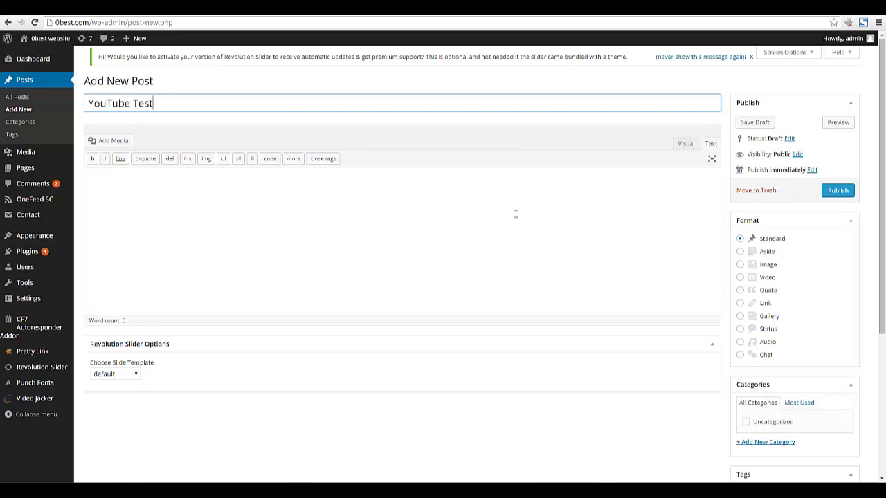
Paste the OptimizePlayer embed code into the post body and publish it
left_click(517, 206)
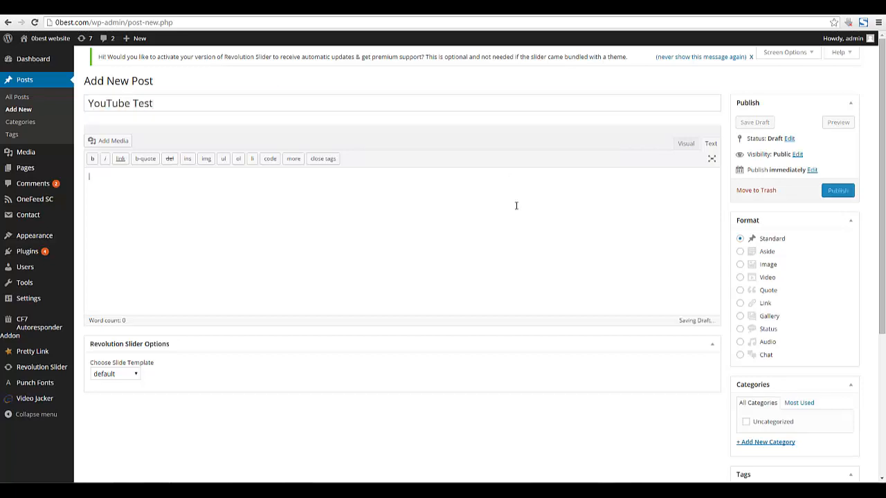
right_click(351, 223)
left_click(377, 278)
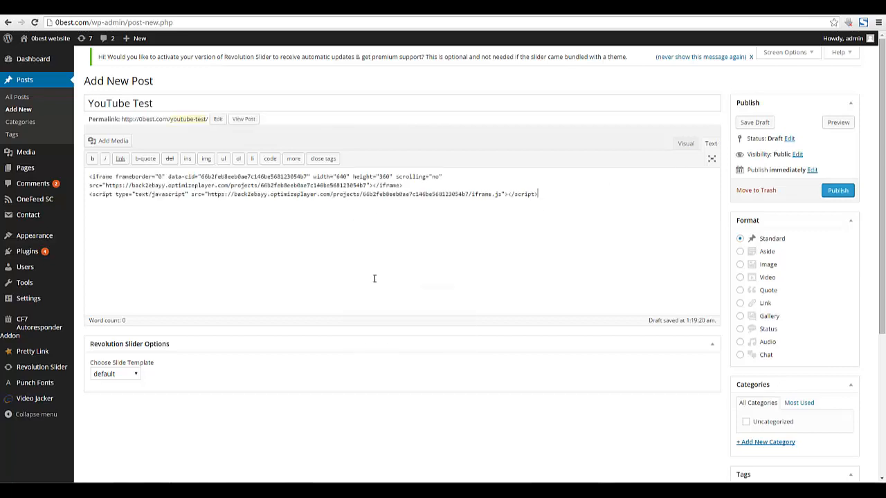
left_click(685, 143)
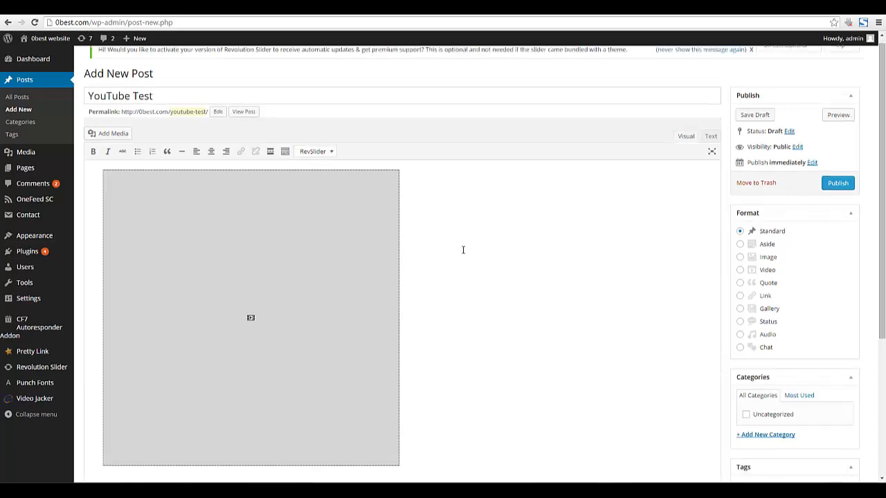
scroll(644, 225, "down", 2)
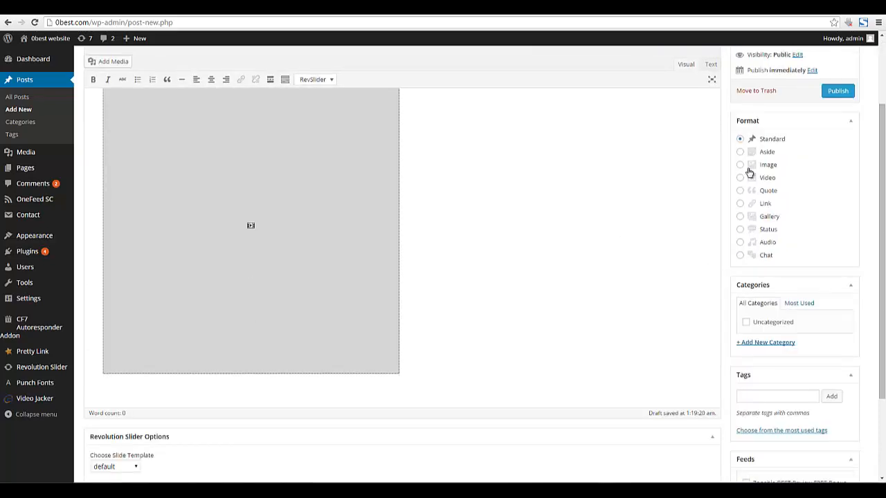
scroll(746, 166, "up", 2)
left_click(836, 184)
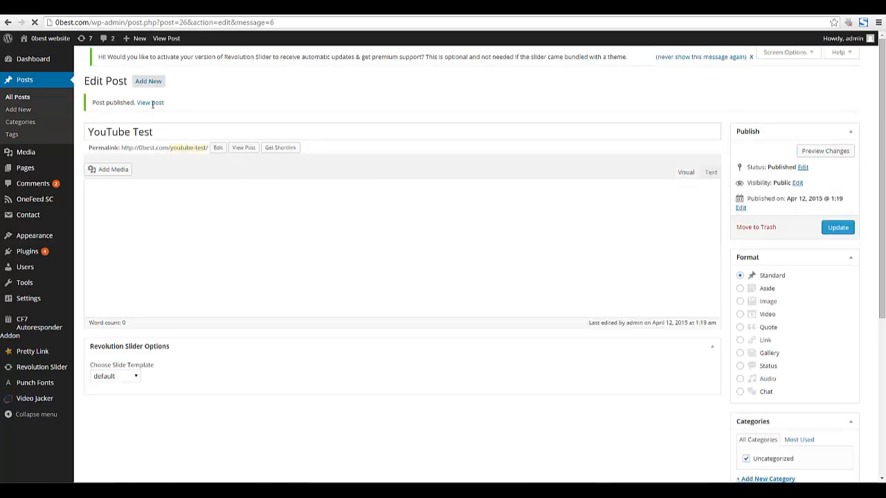
Open the published 'YouTube Test' post in a new browser tab
right_click(153, 104)
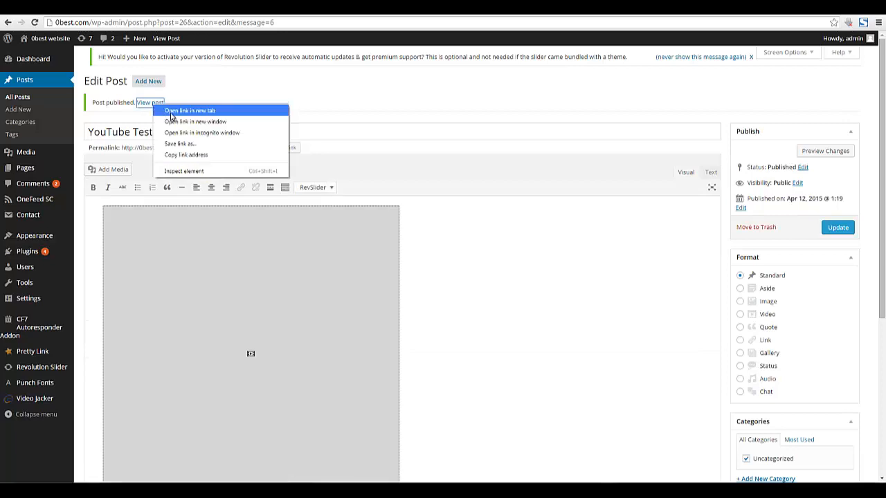
left_click(171, 113)
key("ctrl+Tab")
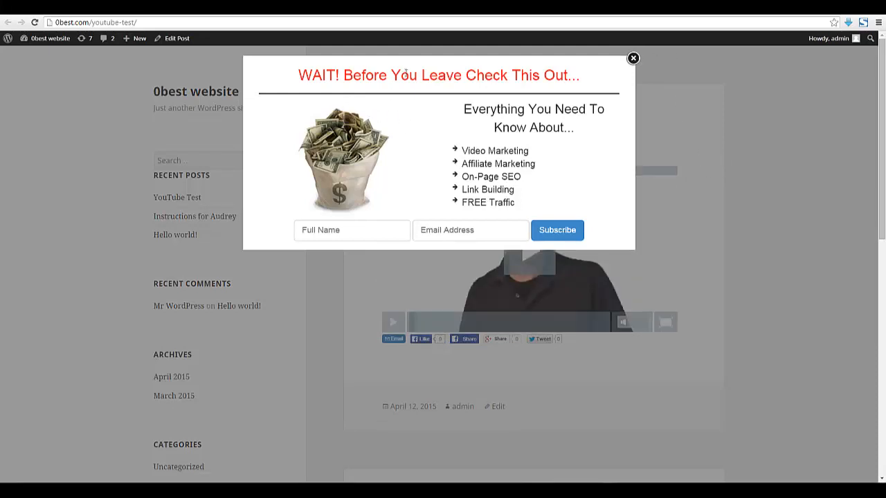
Close the exit popup to reveal the embedded video player
left_click_drag(313, 76, 602, 78)
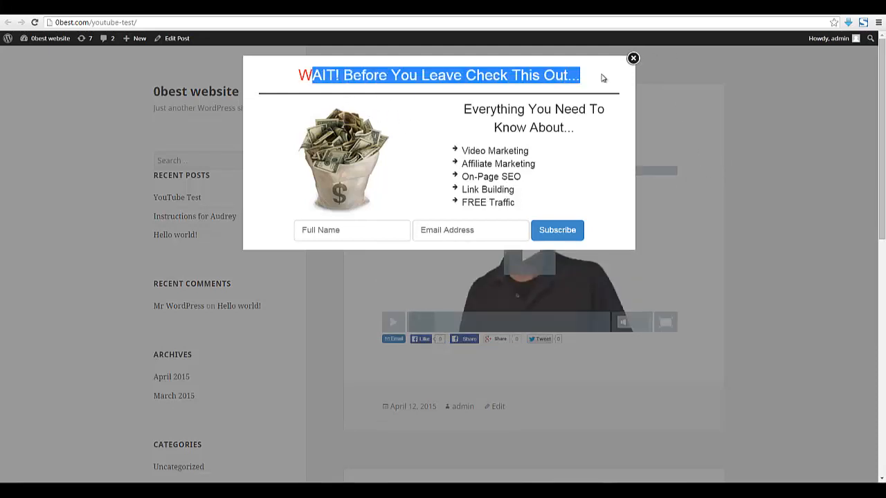
left_click(570, 95)
left_click(633, 58)
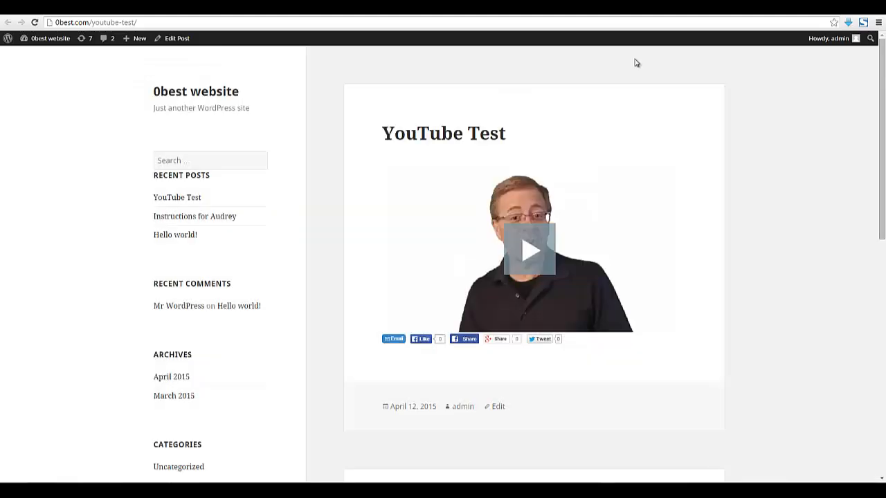
scroll(742, 196, "down", 1)
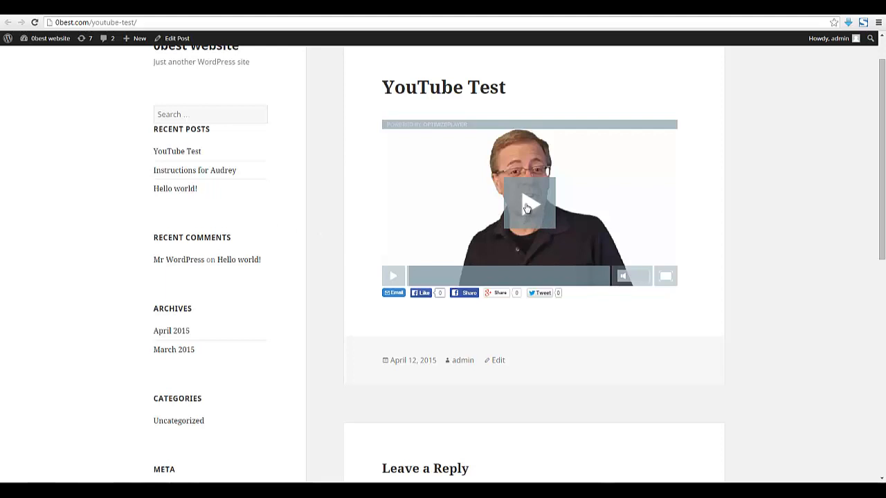
Play then pause the video, submit an email address in the opt-in, and close the thank-you message
left_click(535, 209)
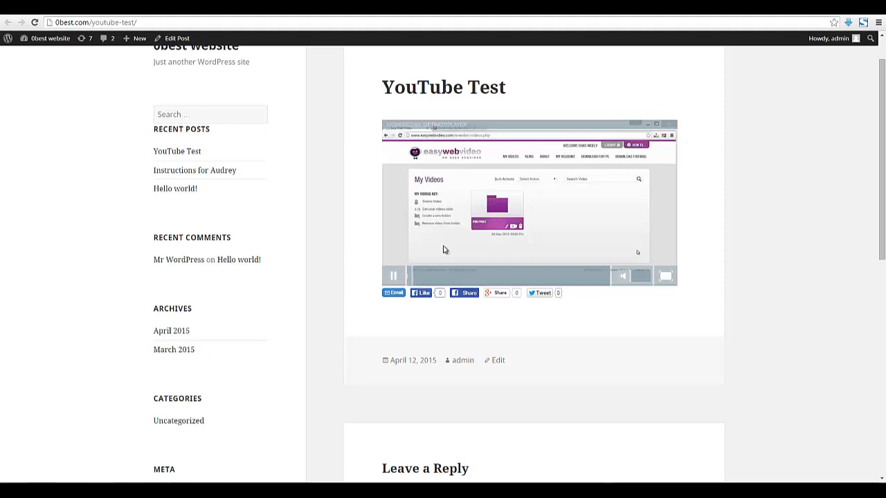
left_click(392, 277)
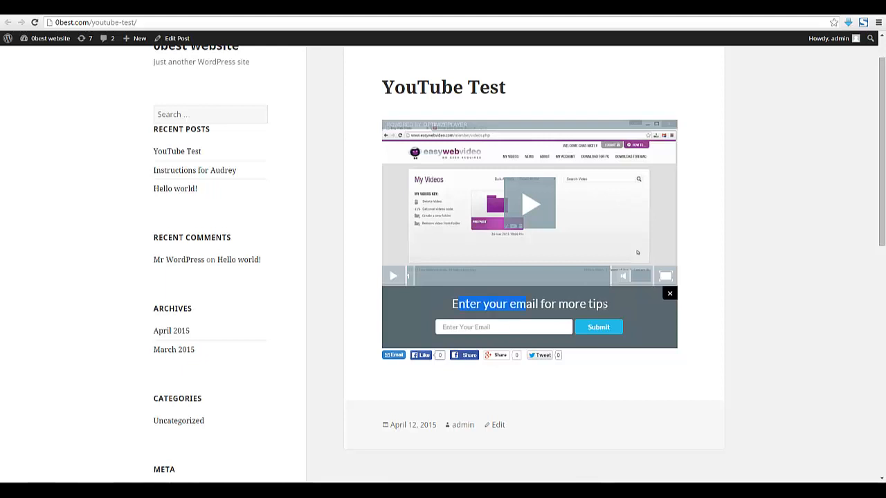
left_click(486, 327)
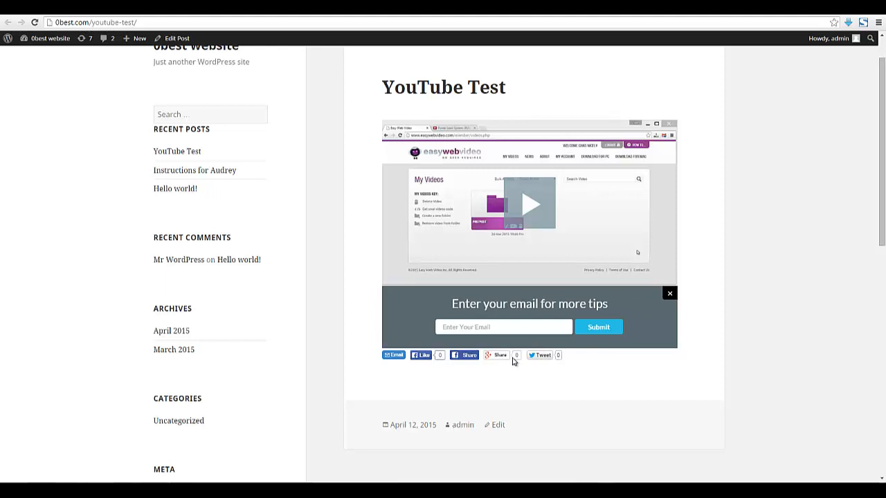
left_click(592, 332)
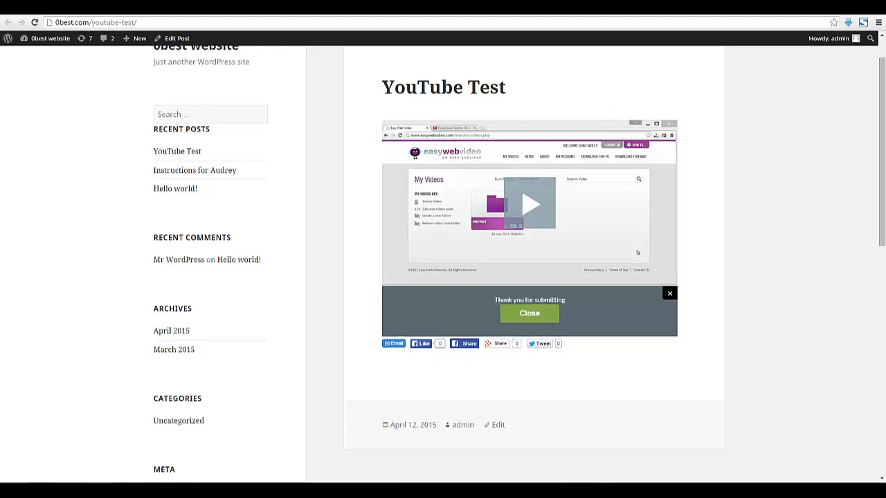
left_click(532, 317)
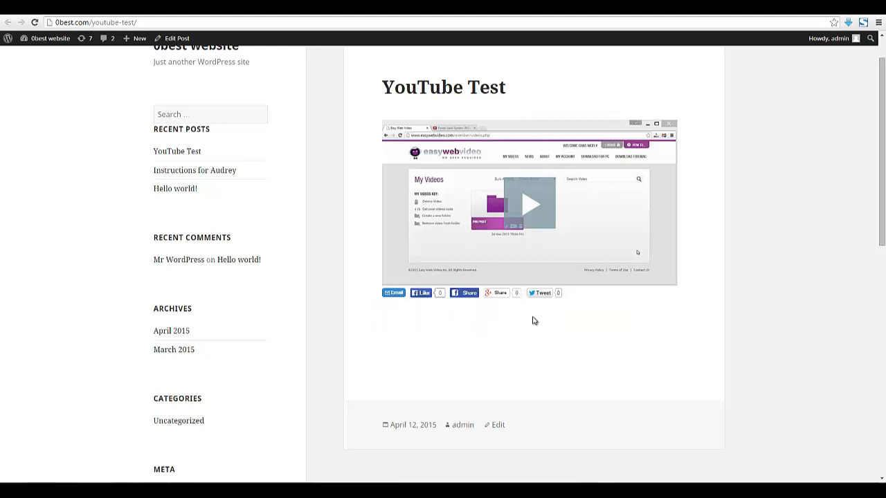
Resume the embedded video and skip near its end so the 'Did you like this video?' survey appears
left_click(535, 209)
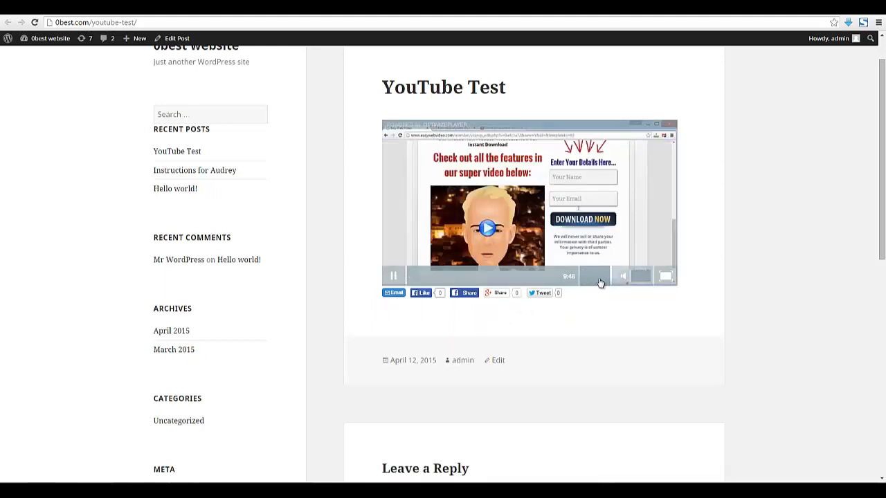
left_click(600, 283)
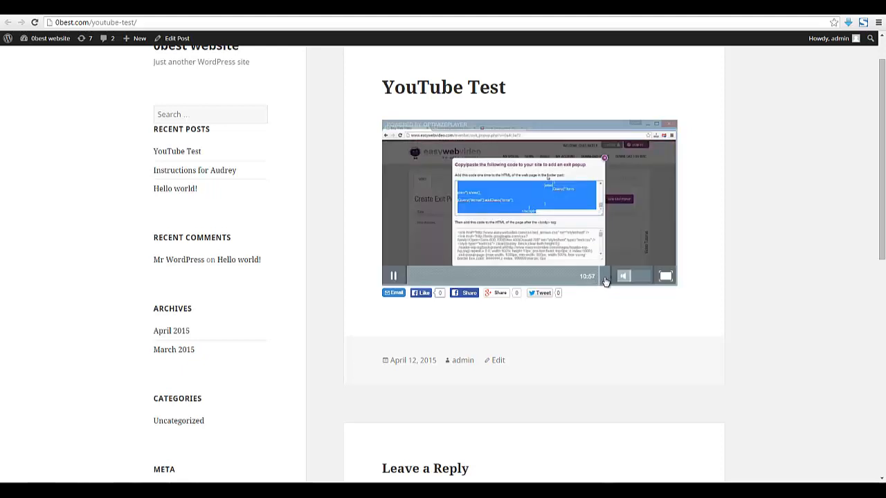
left_click(605, 281)
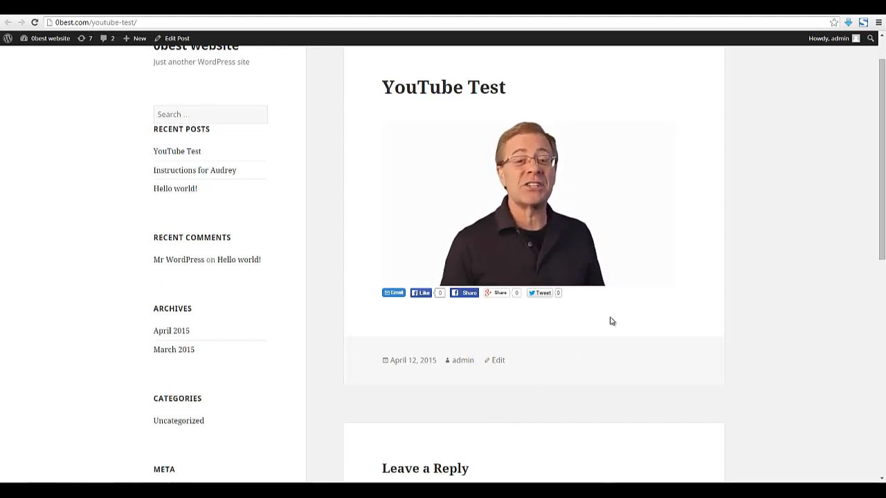
mouse_move(628, 263)
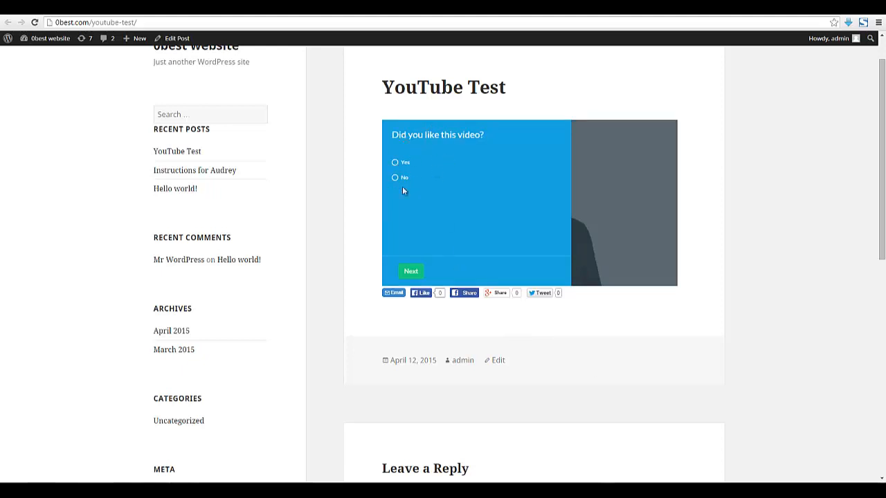
Answer the survey questions, choosing Yes for the recommendation and 80% discount questions
left_click(407, 271)
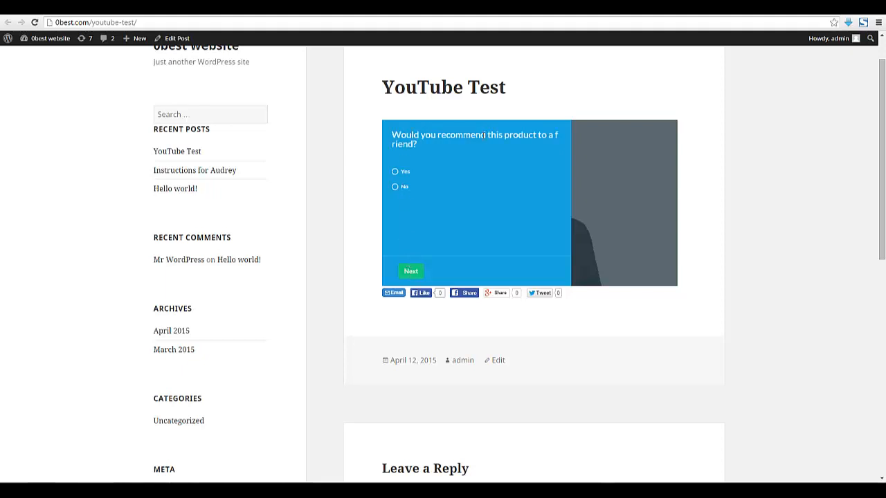
left_click(395, 172)
left_click(408, 270)
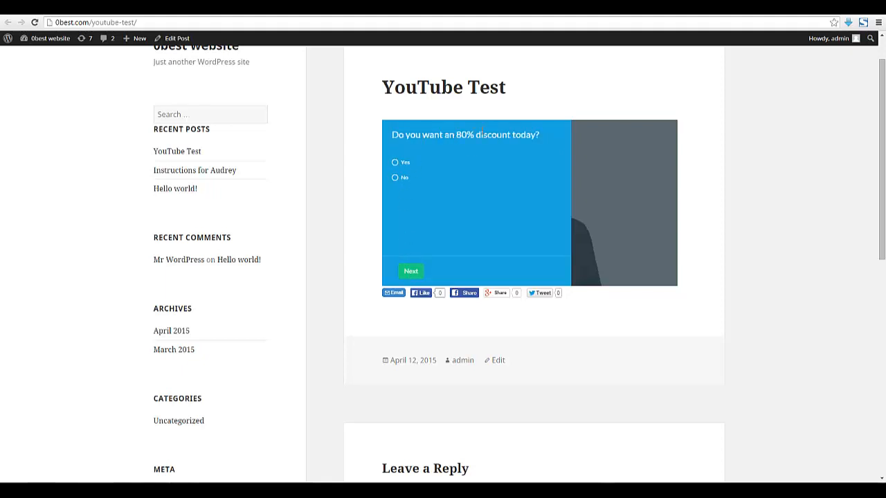
left_click(396, 163)
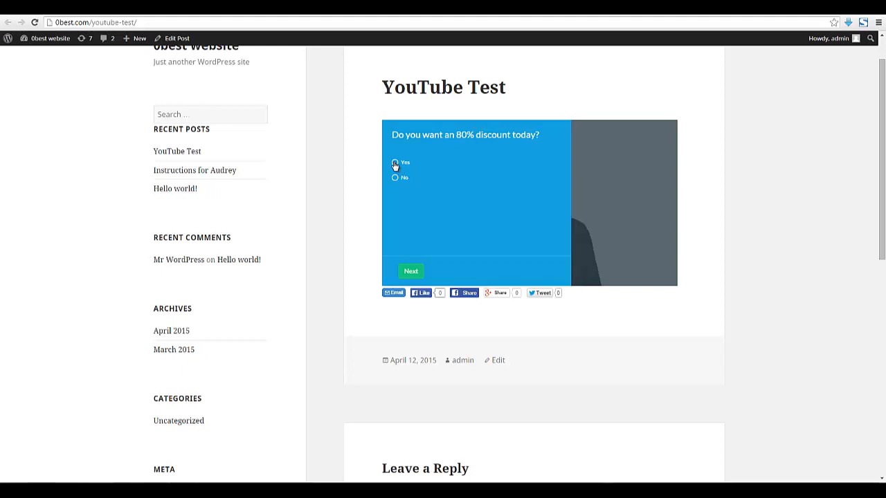
left_click(407, 272)
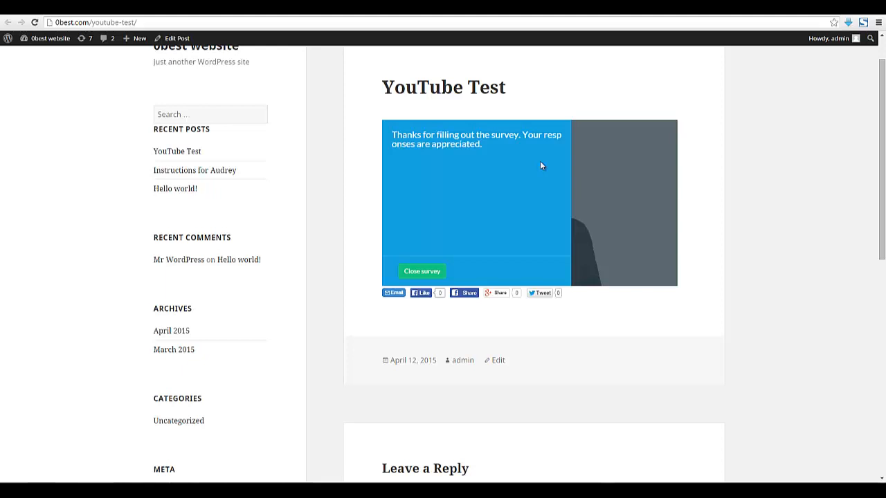
Highlight the survey's thank-you message, then close the survey so the video resumes
left_click(458, 145)
left_click_drag(458, 144, 395, 137)
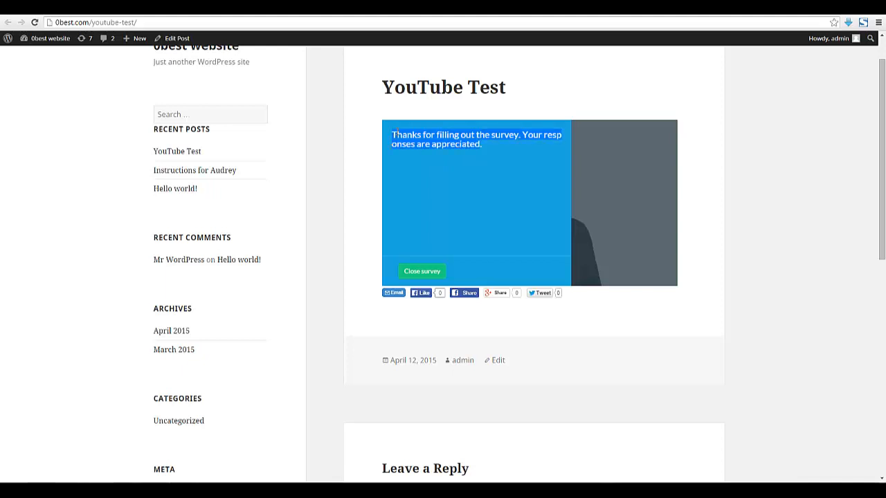
left_click(406, 145)
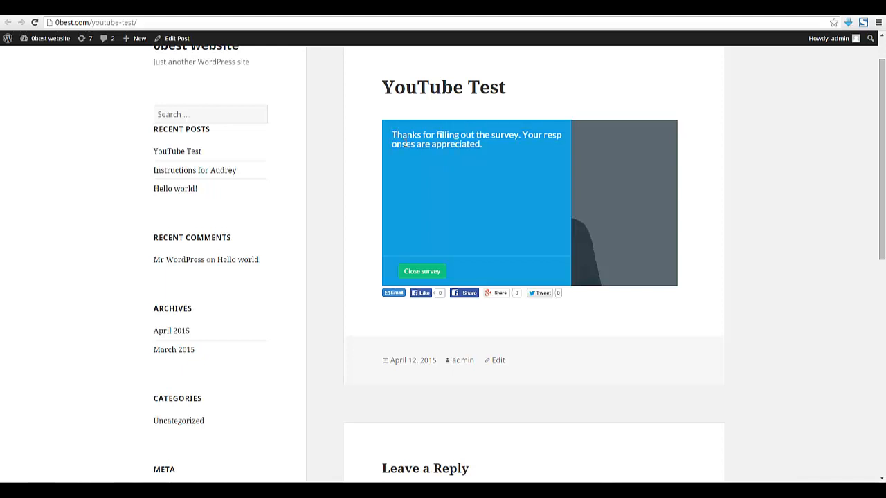
left_click(433, 273)
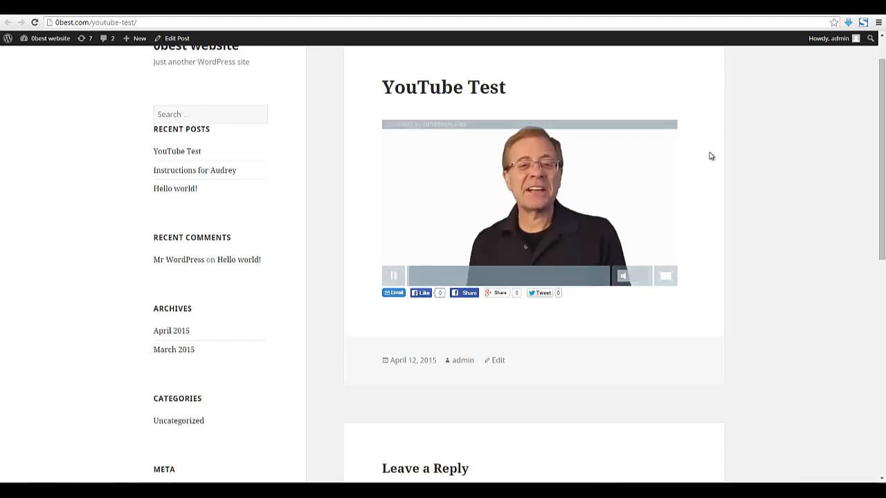
Pause the embedded video and select the post title 'YouTube Test'
left_click(391, 276)
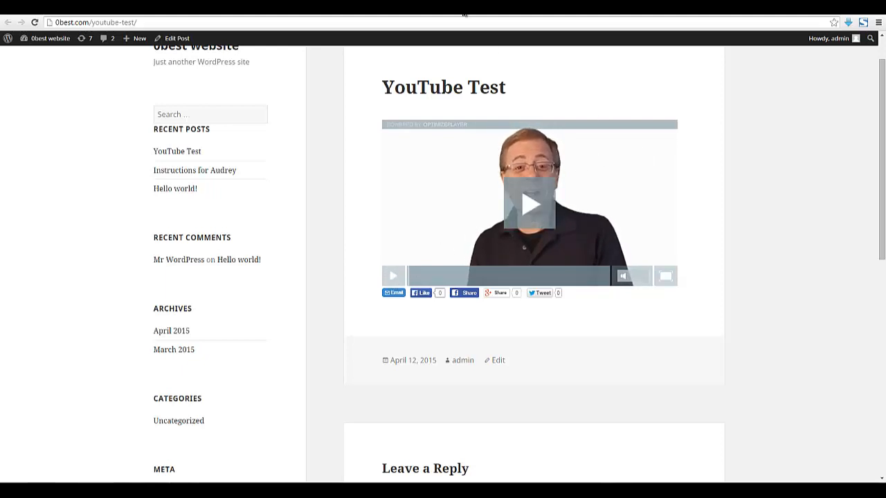
left_click_drag(384, 86, 511, 87)
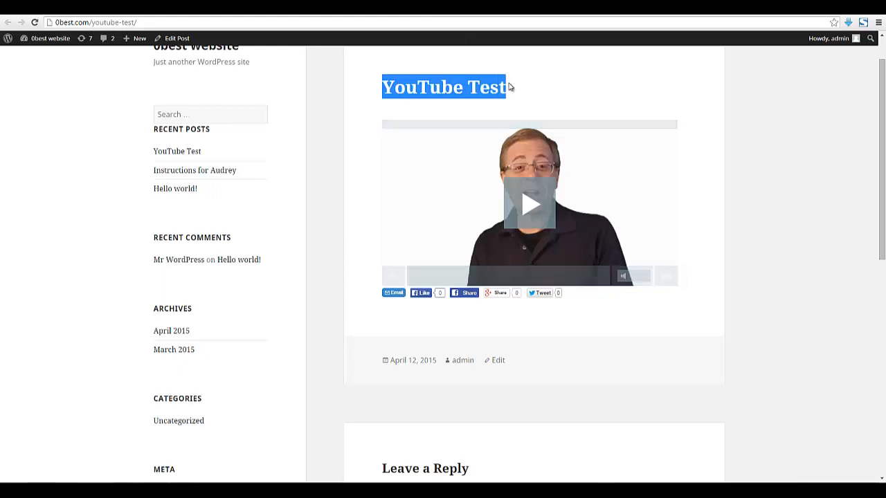
left_click(510, 87)
triple_click(473, 88)
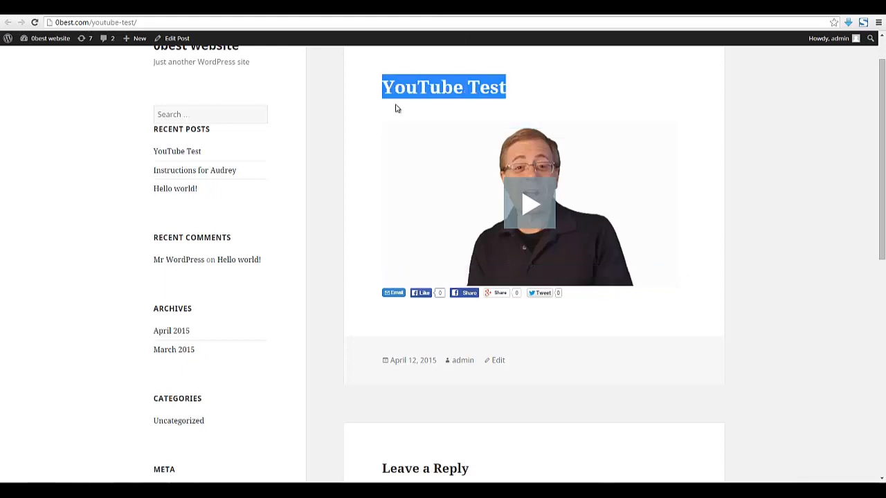
mouse_move(553, 134)
Switch browser tabs from Google Docs and WordPress to the OptimizePlayer embed code page
left_click(486, 14)
left_click(437, 14)
left_click(306, 13)
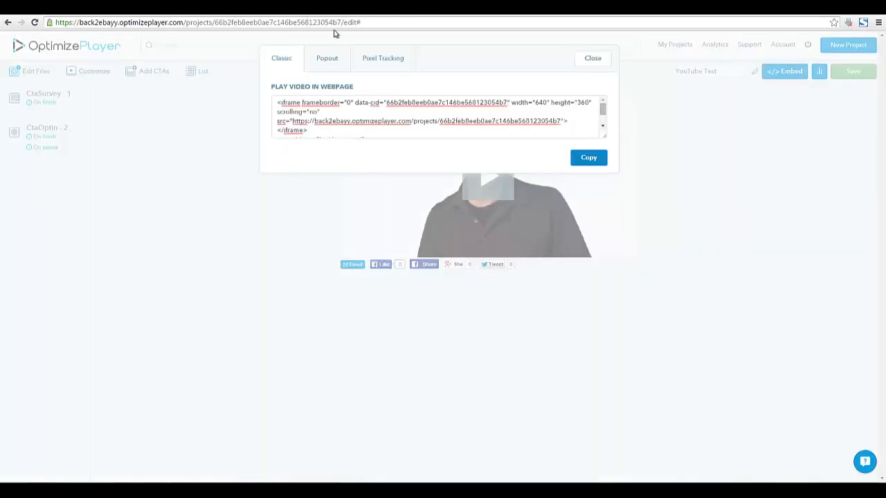
Close the Embed code window to see the YouTube Test editor with CtaSurvey - 1 and CtaOptin - 2
left_click(593, 59)
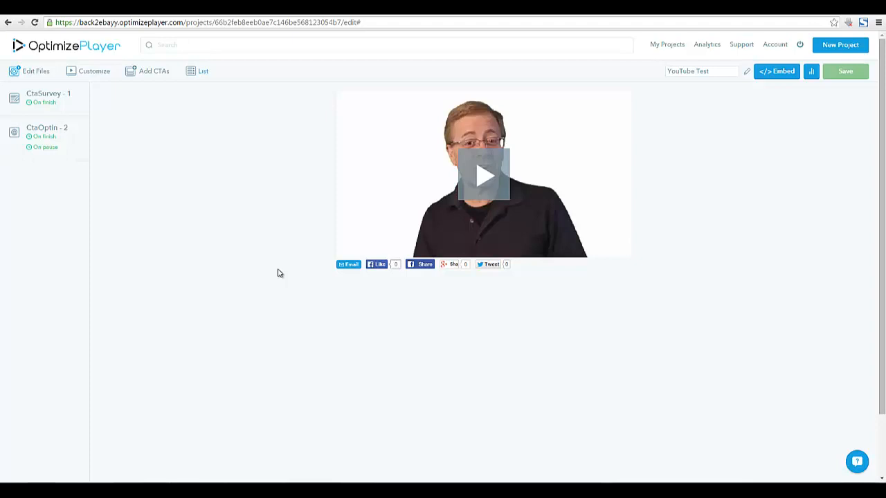
left_click(482, 455)
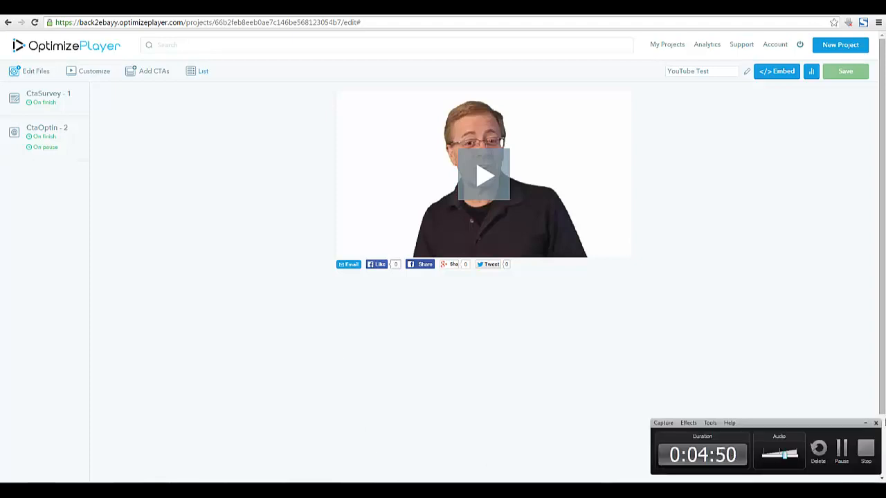